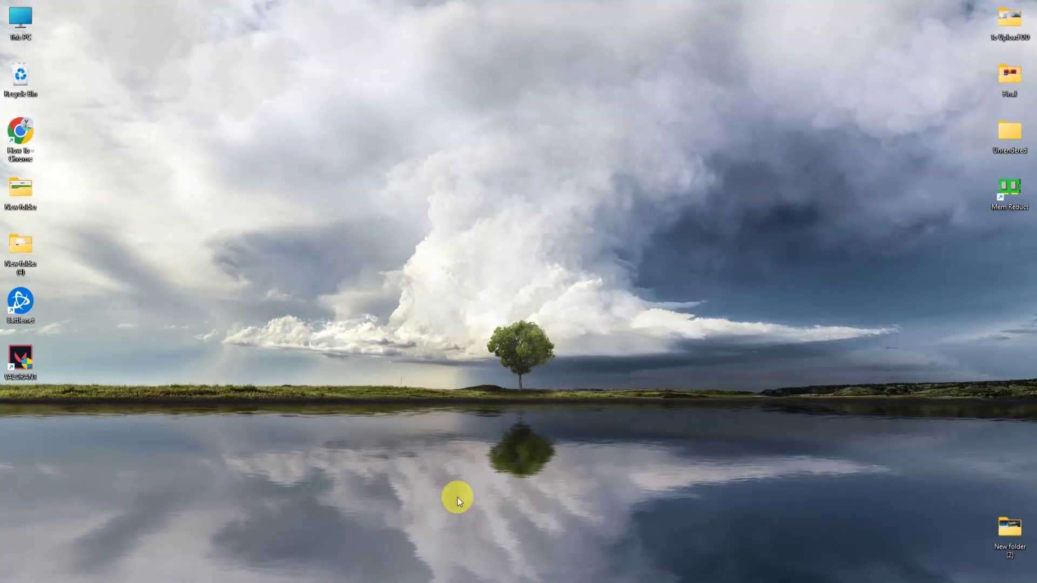
Launch System Configuration by running msconfig from the Run box
right_click(467, 570)
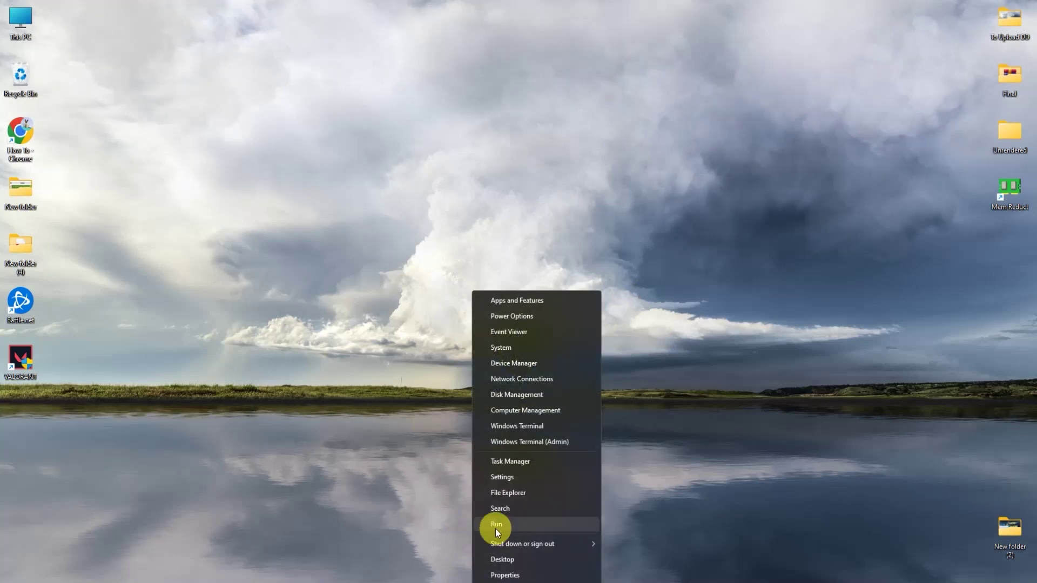
left_click(495, 526)
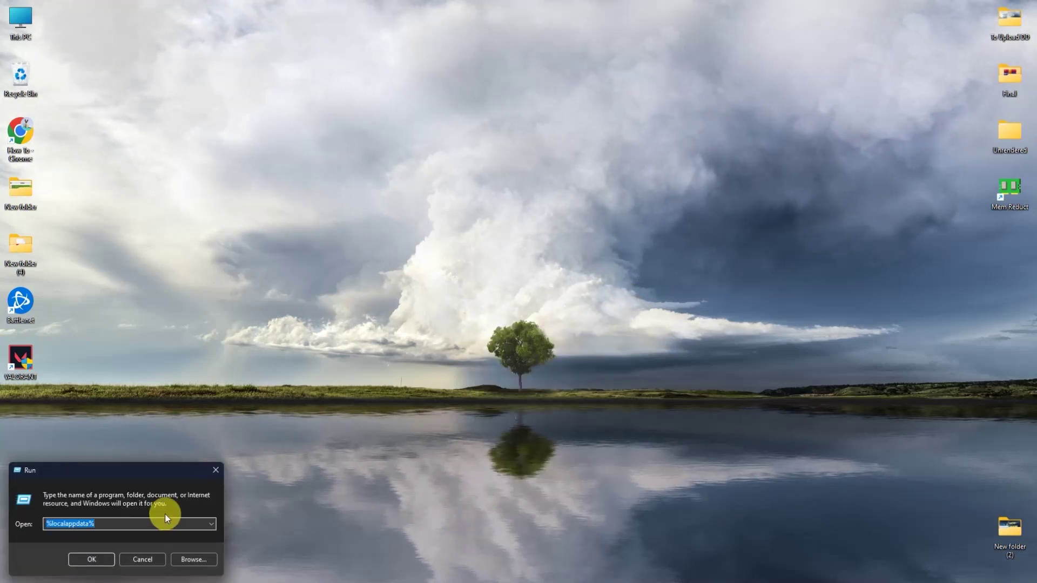
left_click(213, 523)
left_click(146, 544)
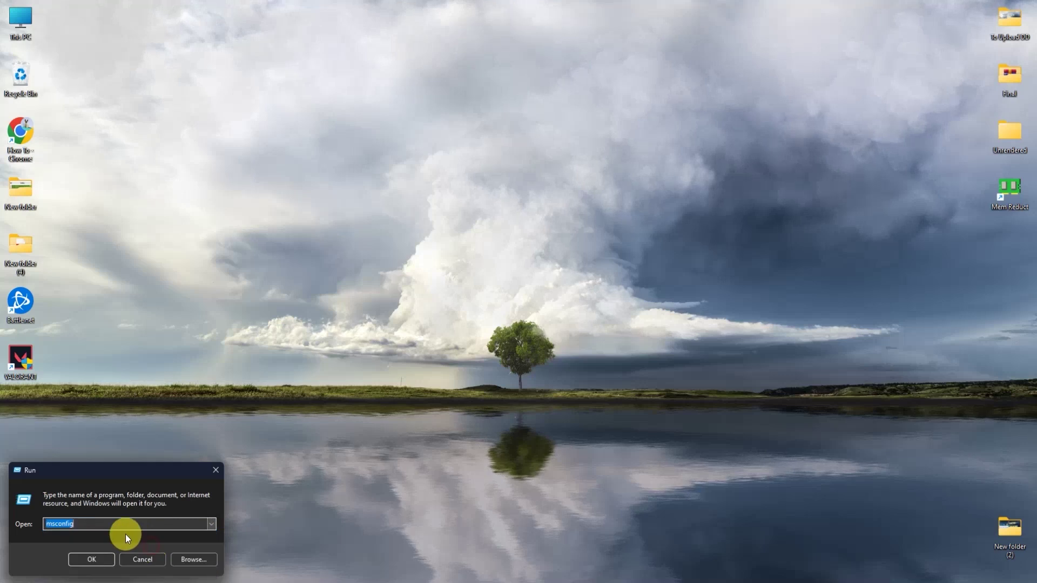
left_click(73, 559)
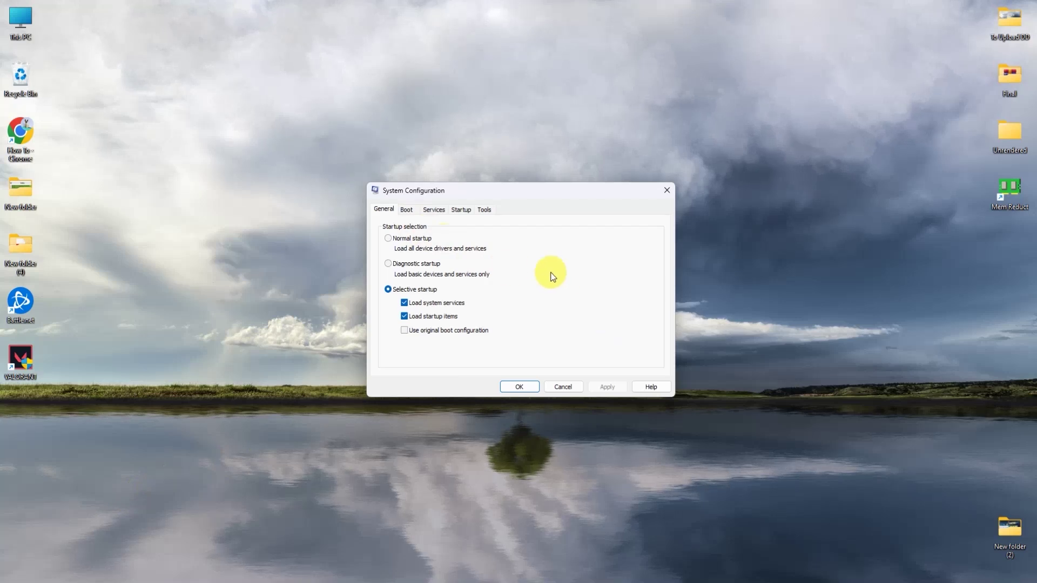
left_click(566, 129)
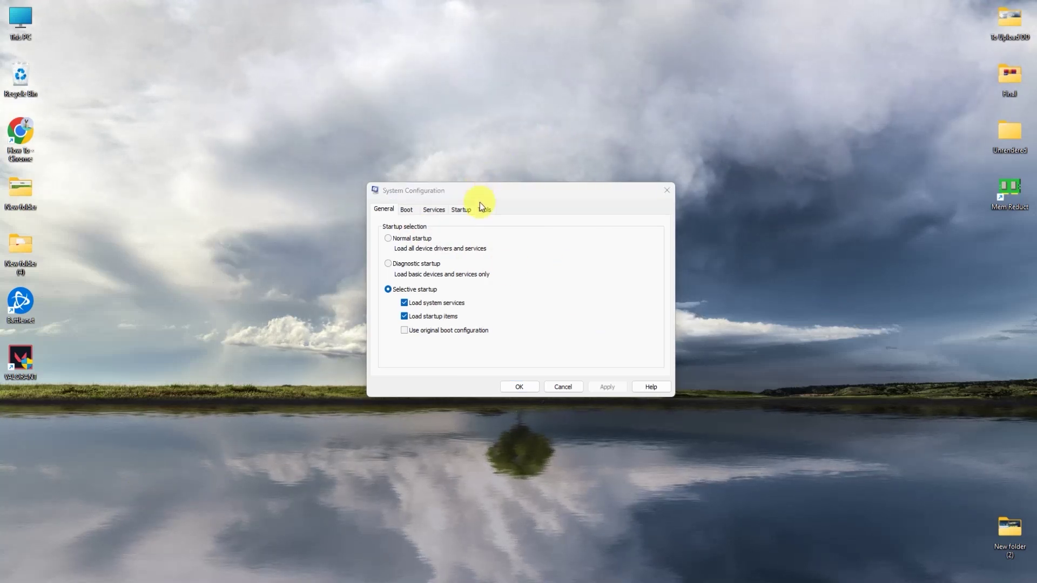
On the Services tab, untick and re-tick the Riot Games vgc service, then apply and close
left_click(442, 210)
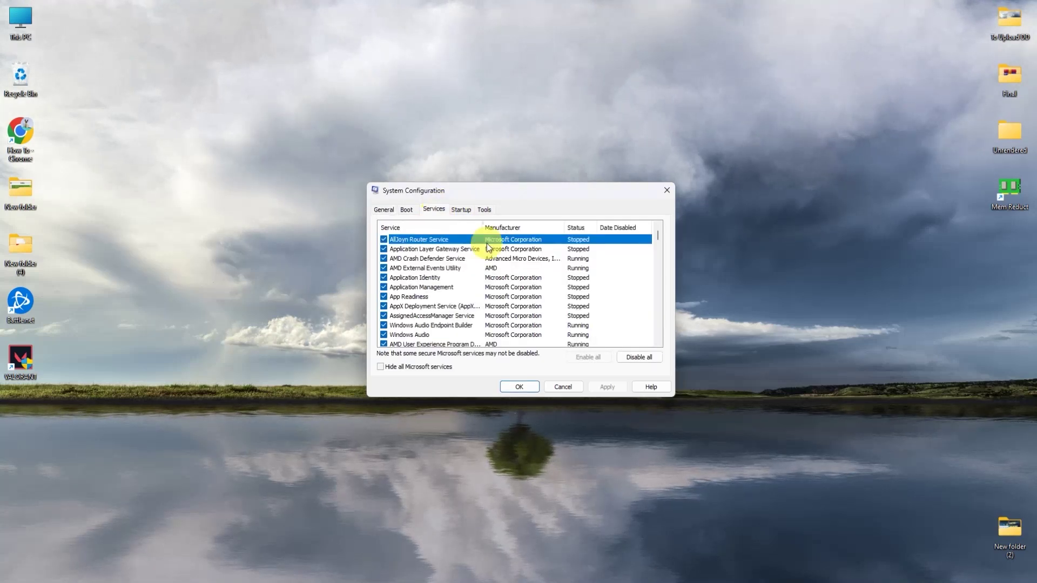
left_click(443, 250)
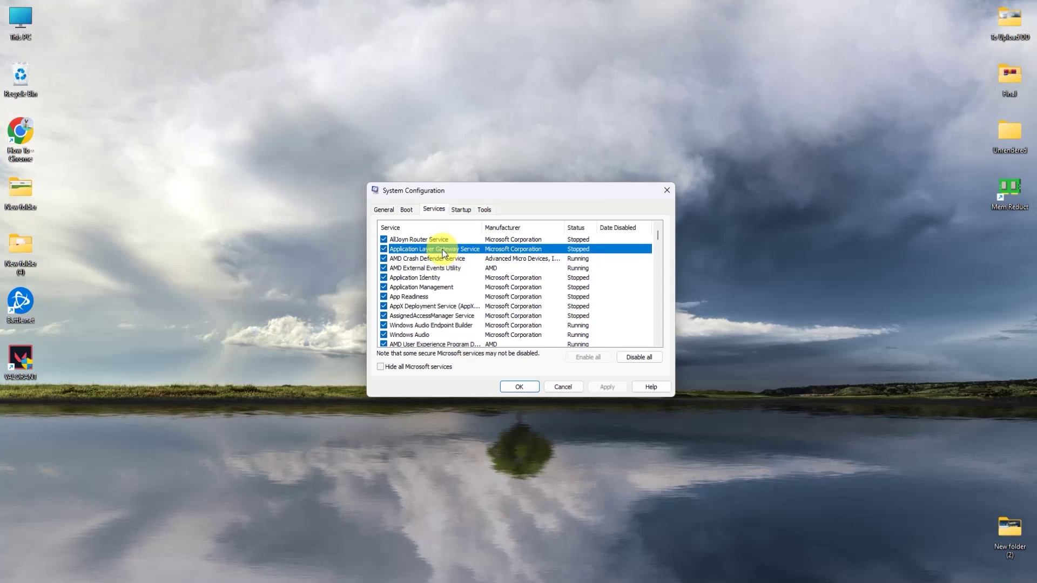
key("v")
left_click(397, 268)
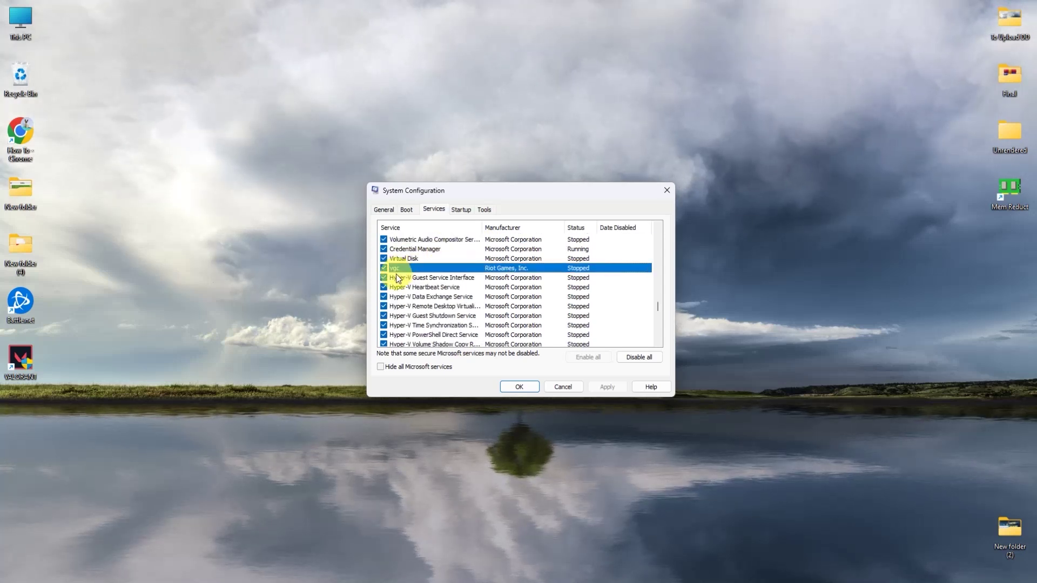
left_click(383, 268)
left_click(383, 269)
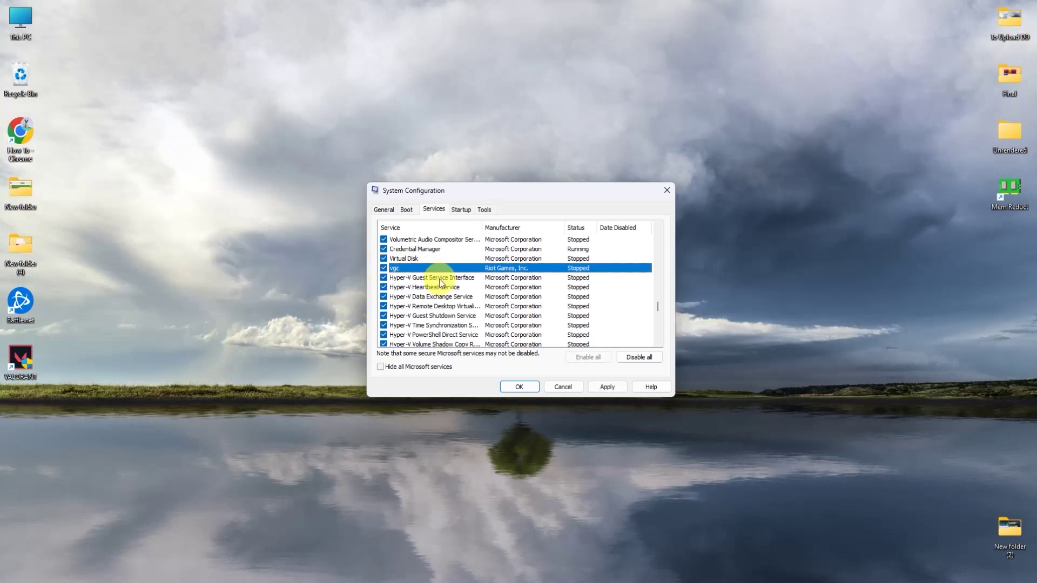
left_click(607, 388)
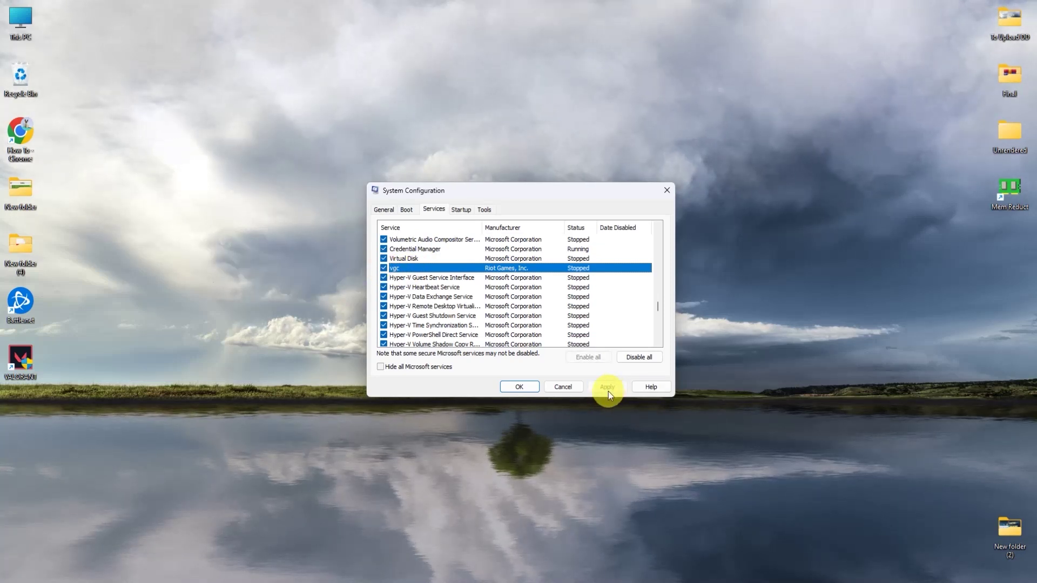
left_click(517, 386)
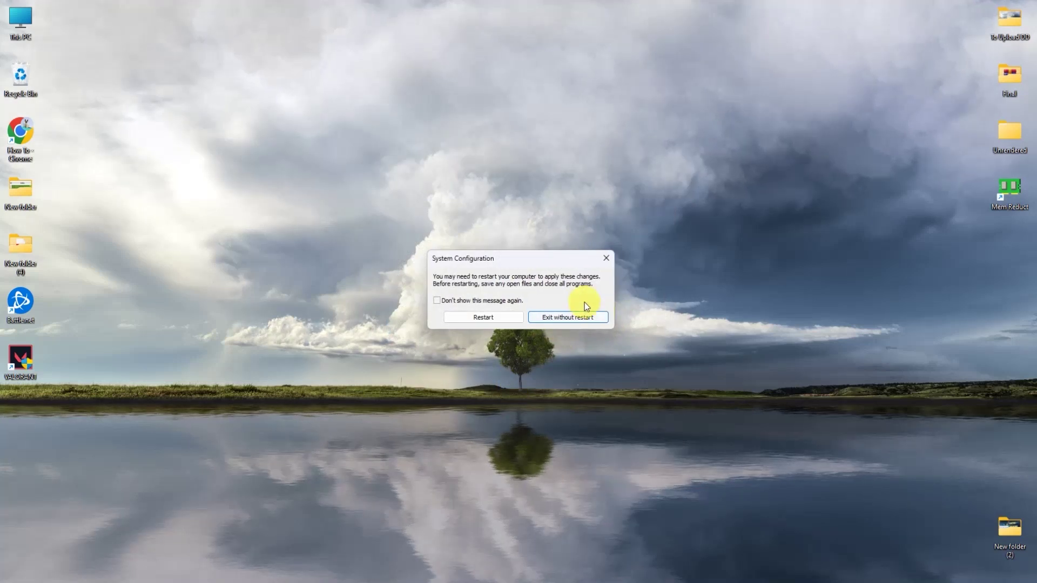
Exit without restarting, then open services.msc and widen the Services window
left_click(562, 322)
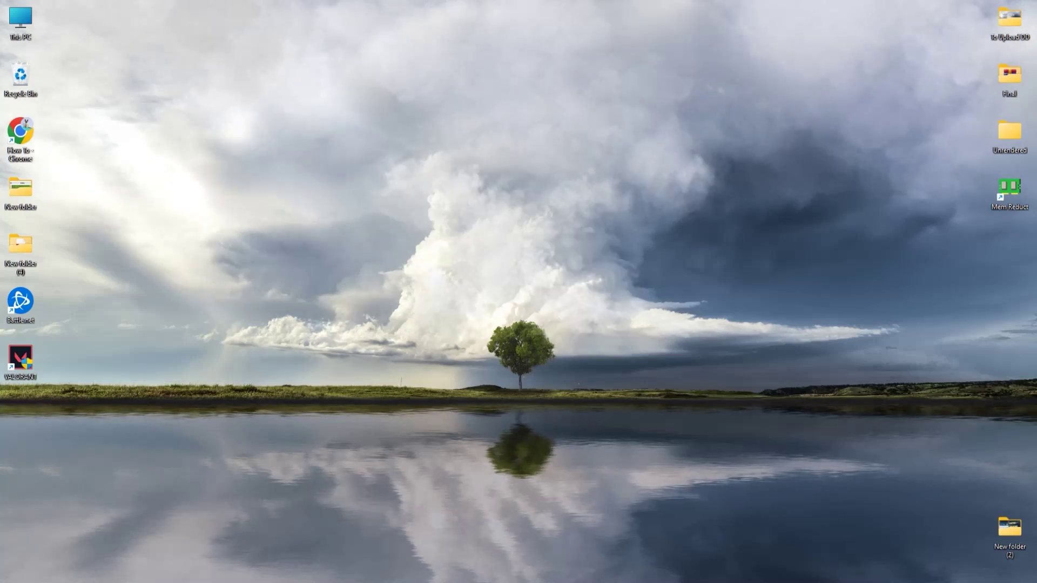
right_click(474, 571)
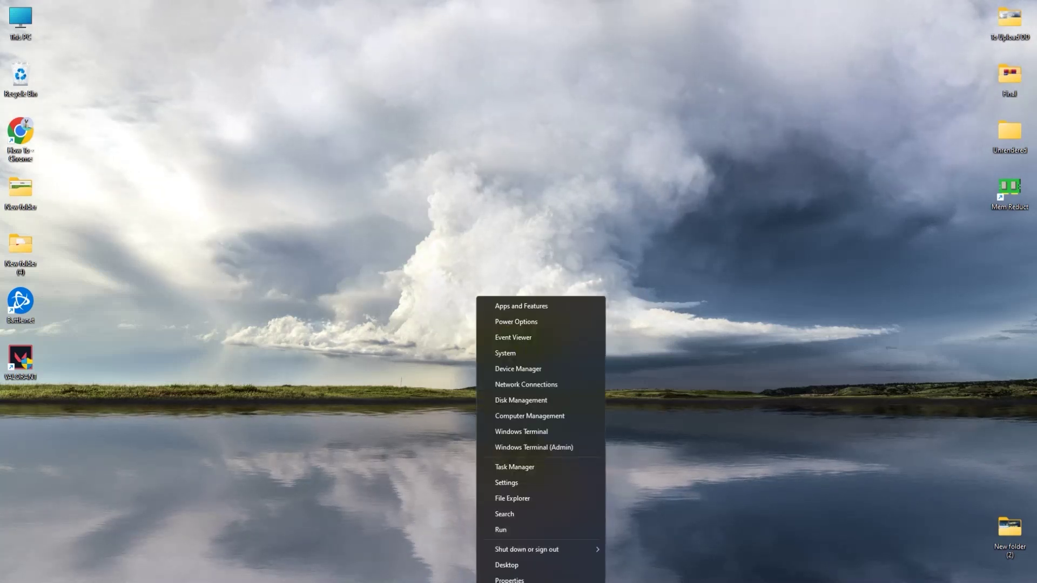
left_click(502, 530)
type("services.msc")
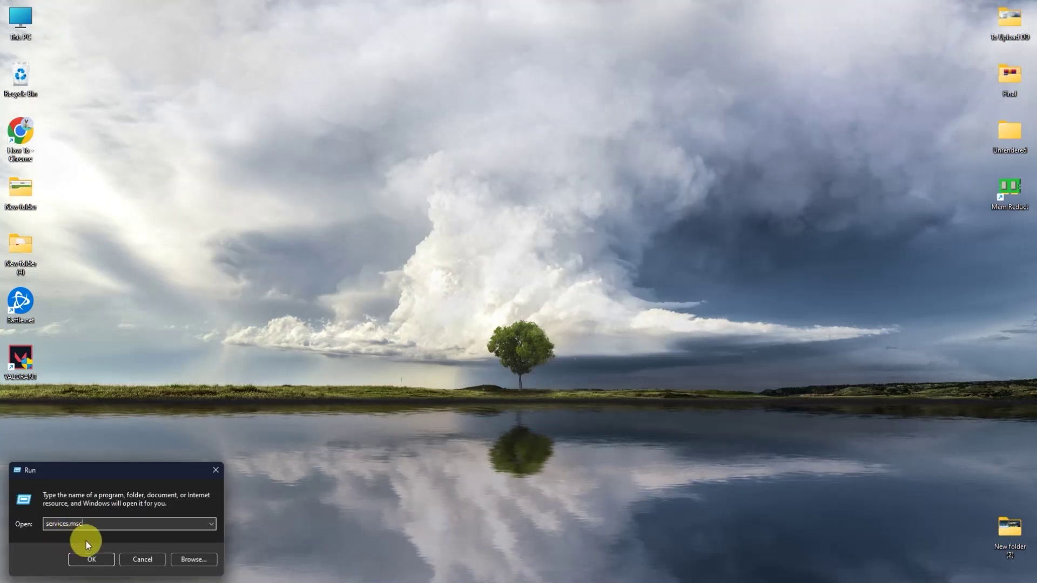
left_click(85, 557)
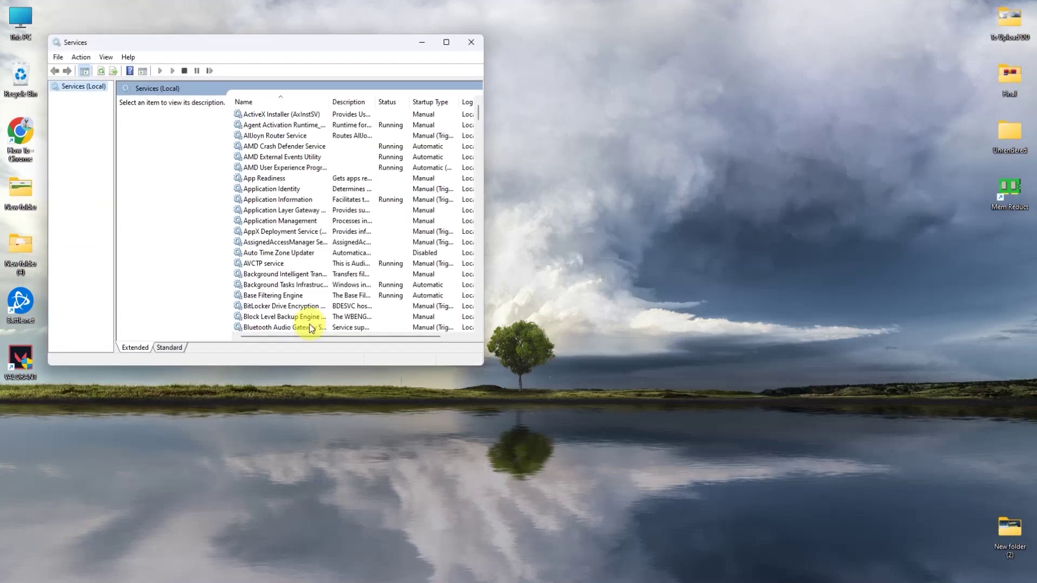
left_click_drag(346, 48, 583, 35)
left_click_drag(722, 190, 870, 190)
Set the vgc service's startup type to Automatic, start it, apply, and close Services
left_click(533, 158)
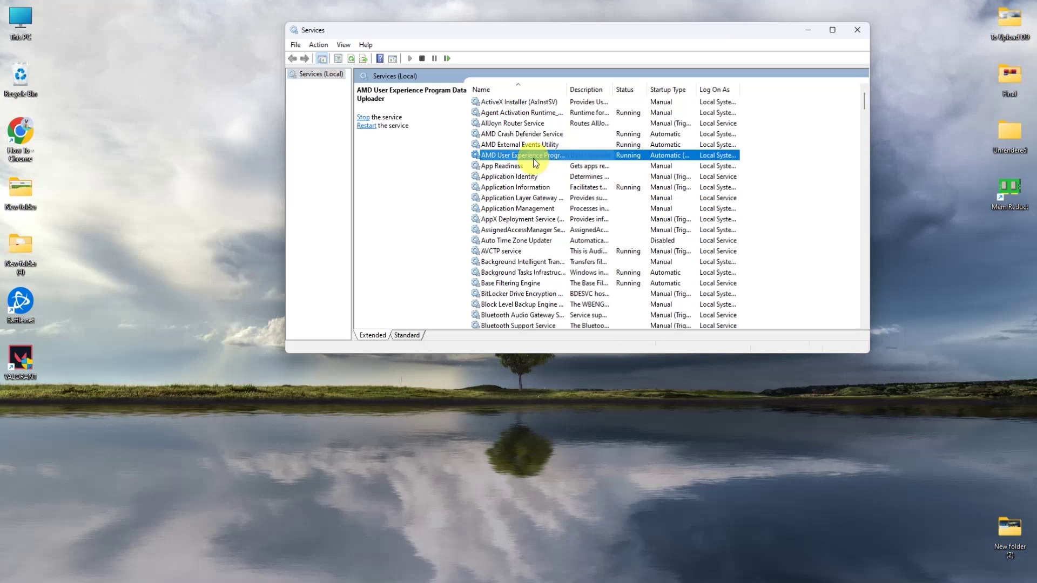
key("v")
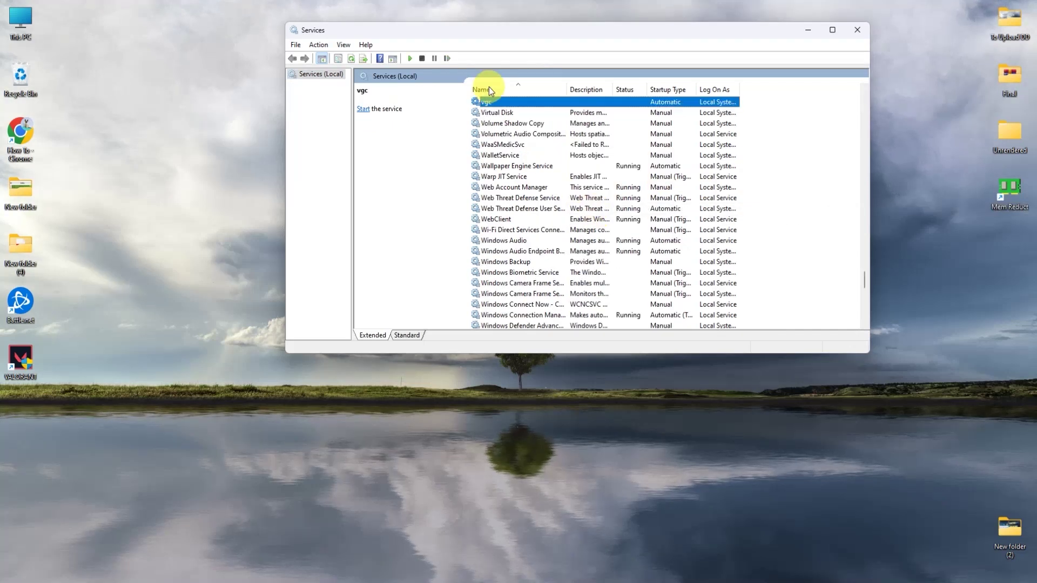
double_click(495, 101)
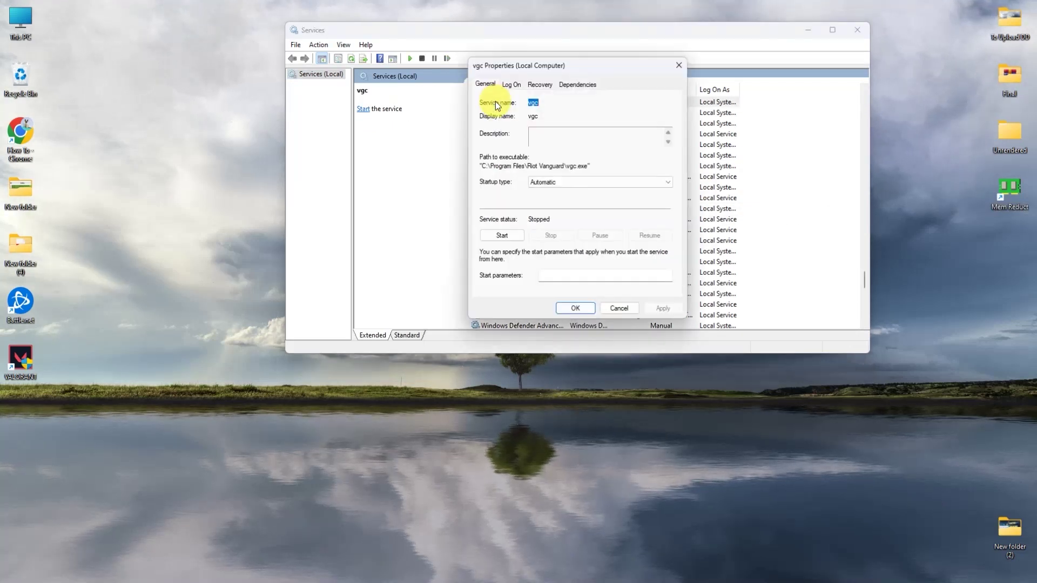
left_click(559, 184)
left_click(559, 187)
left_click(590, 180)
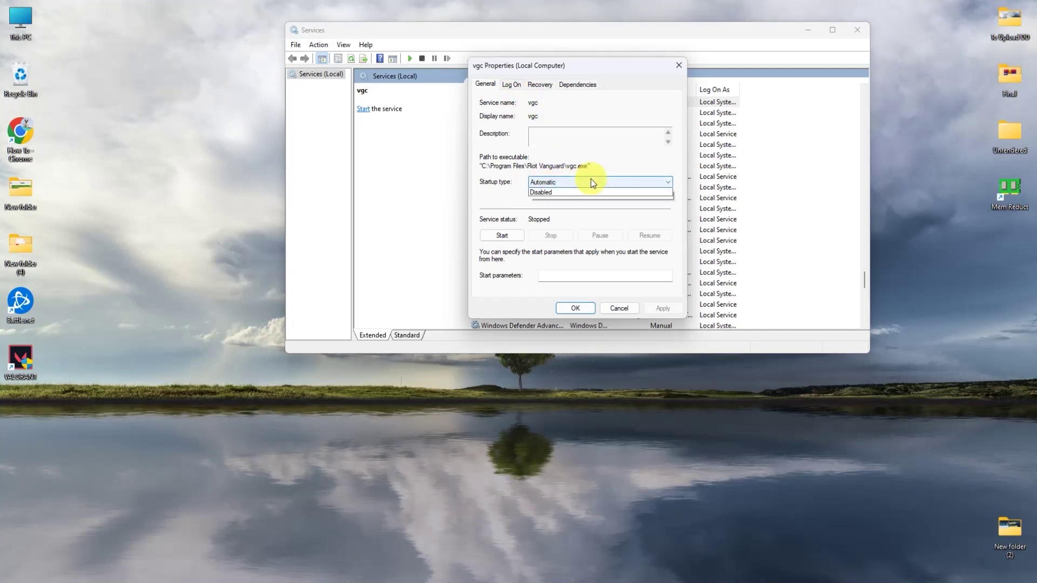
left_click(552, 201)
left_click(548, 184)
left_click(549, 201)
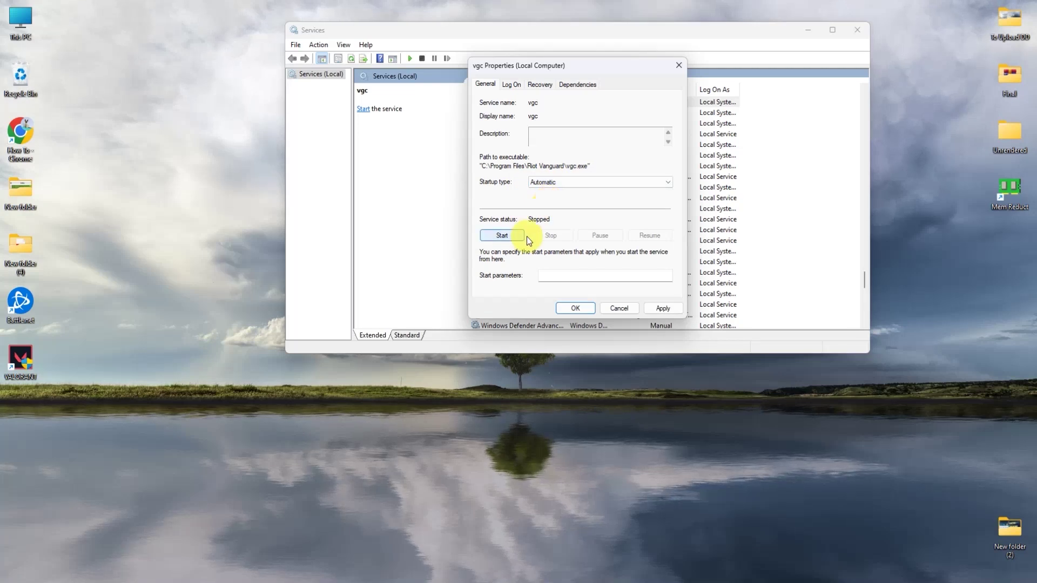
left_click(503, 237)
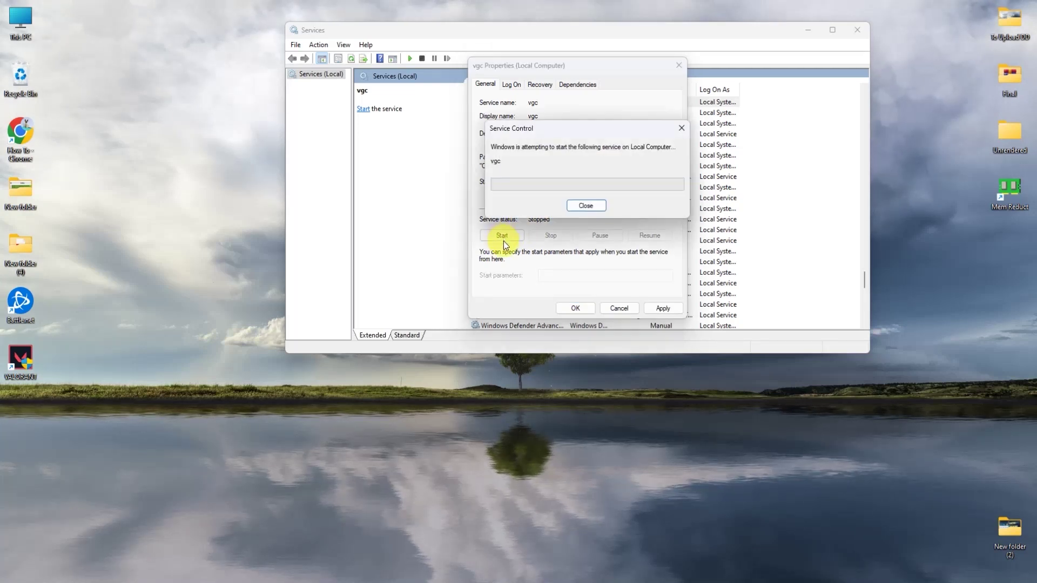
left_click(660, 308)
left_click(577, 309)
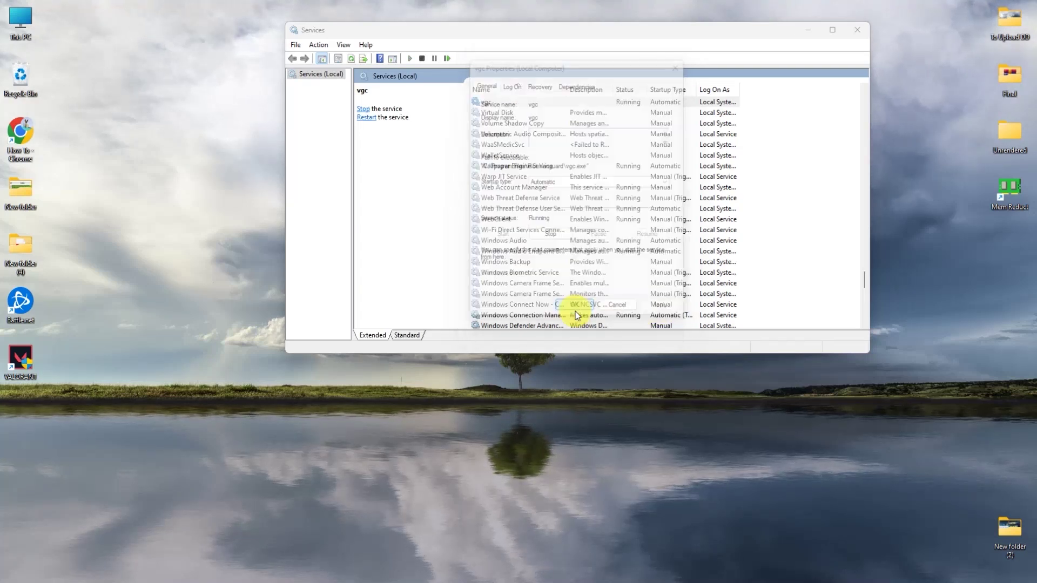
left_click(861, 30)
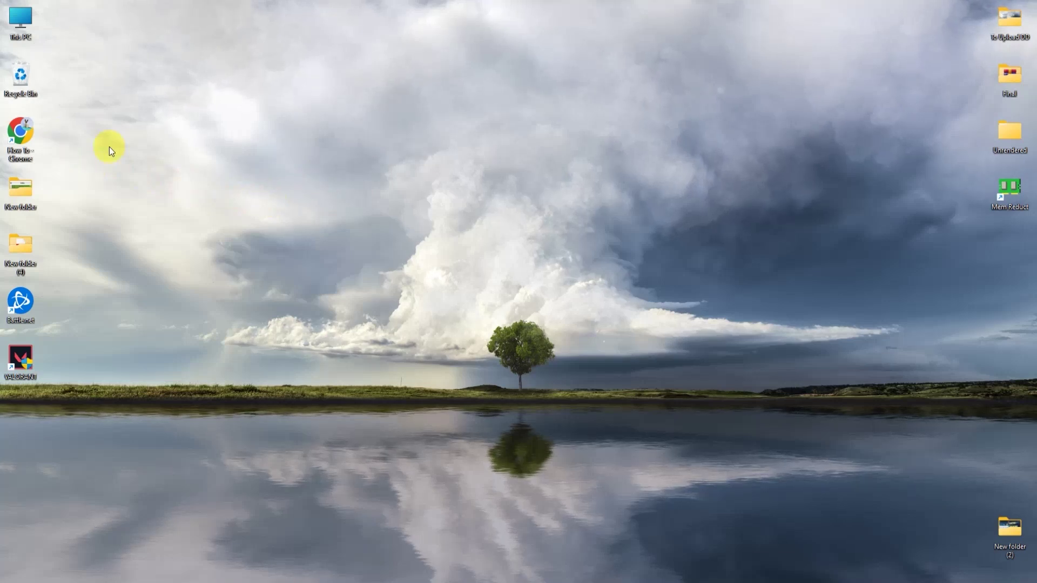
Open Chrome and search Google for 'geek uninstaller'
double_click(21, 130)
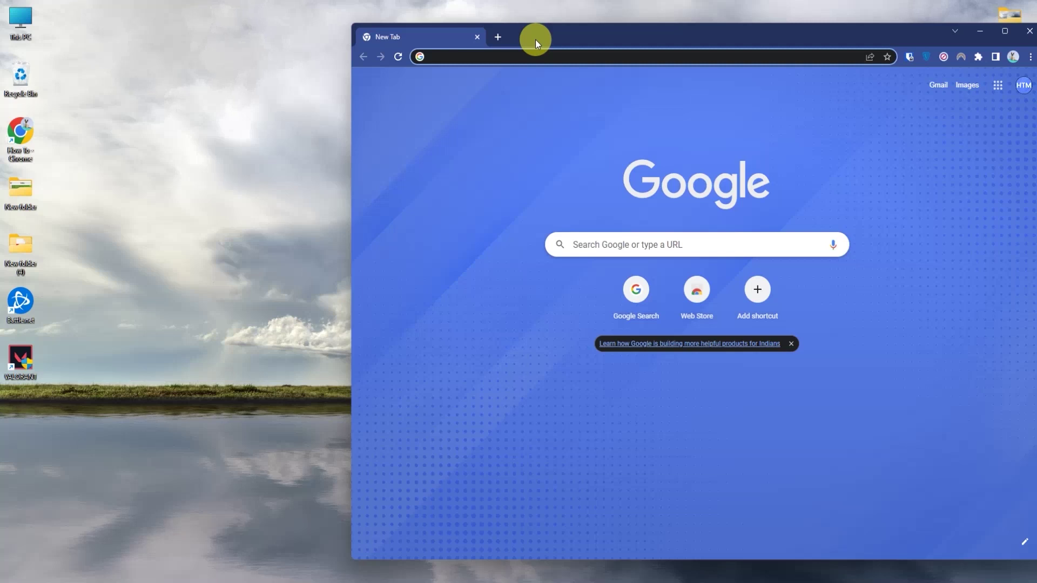
type("geek in")
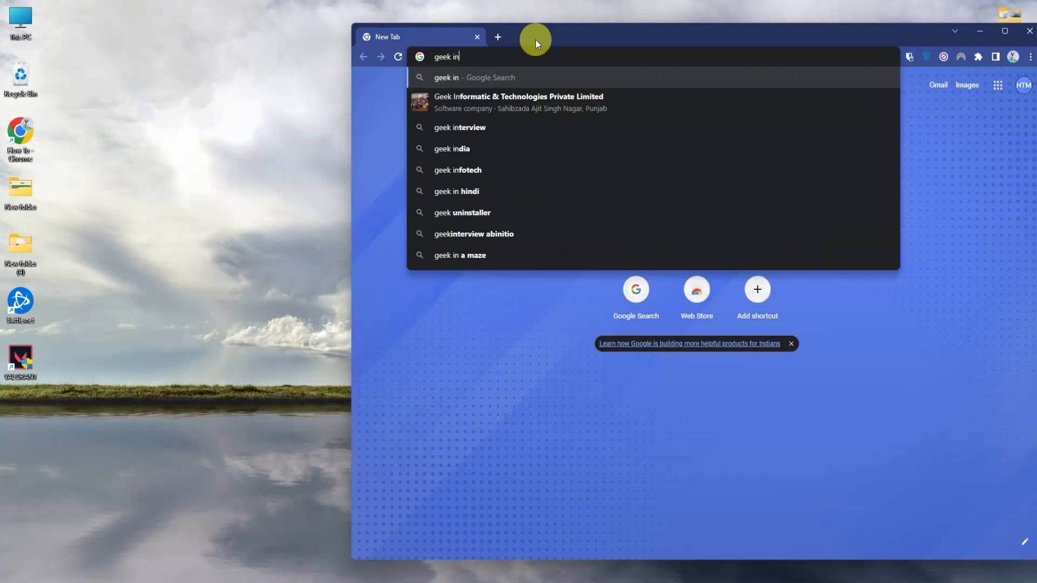
key("Down")
key("Down")
key("Down")
key("Down")
key("Down")
key("Down")
key("Up")
key("Down")
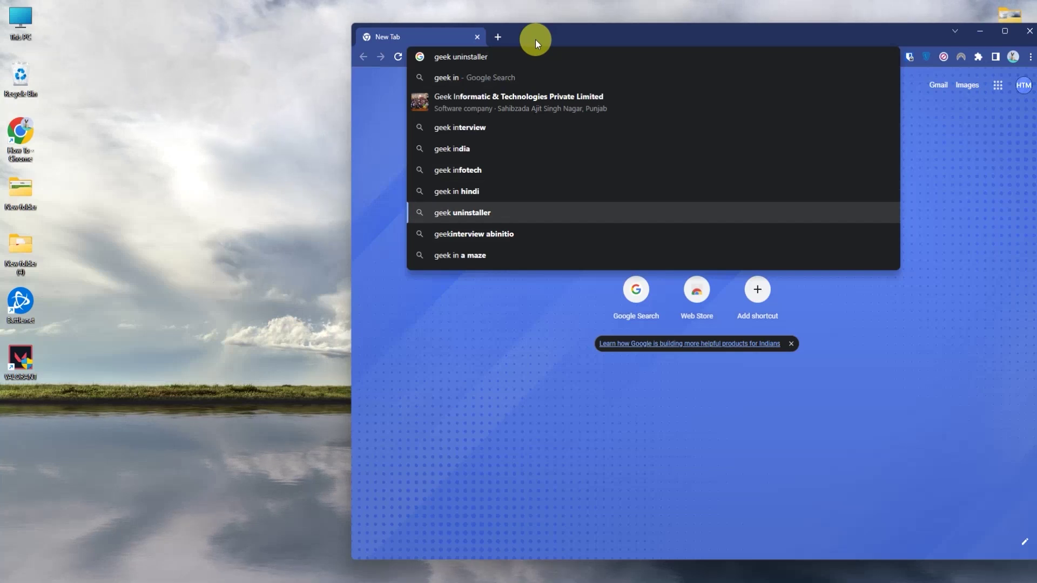
left_click(487, 212)
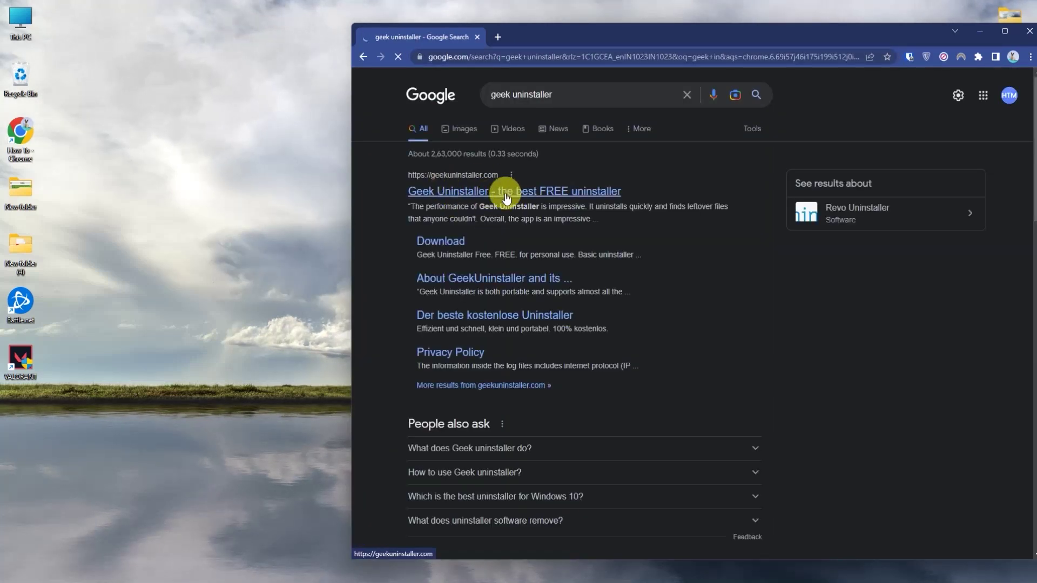
On geekuninstaller.com, download the free ZIP edition and choose the Desktop as save location
left_click(509, 192)
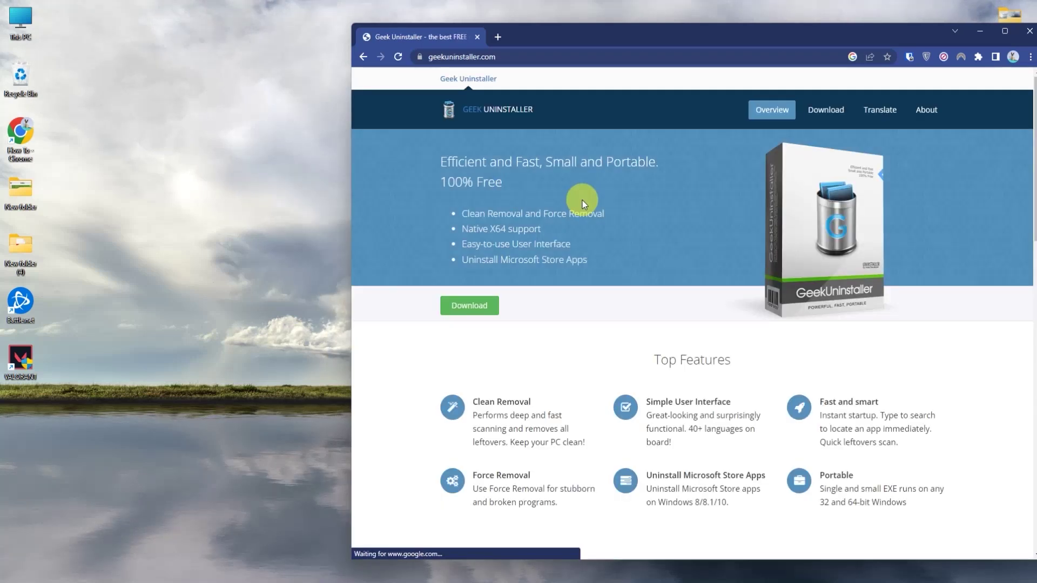
scroll(473, 308, "down", 3)
scroll(473, 308, "up", 3)
left_click(467, 305)
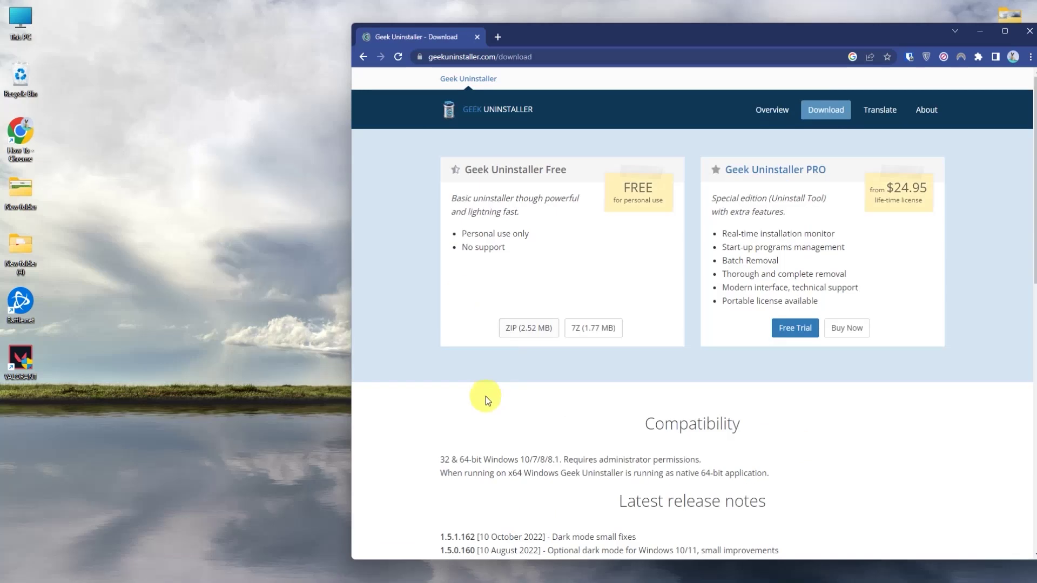
left_click(518, 328)
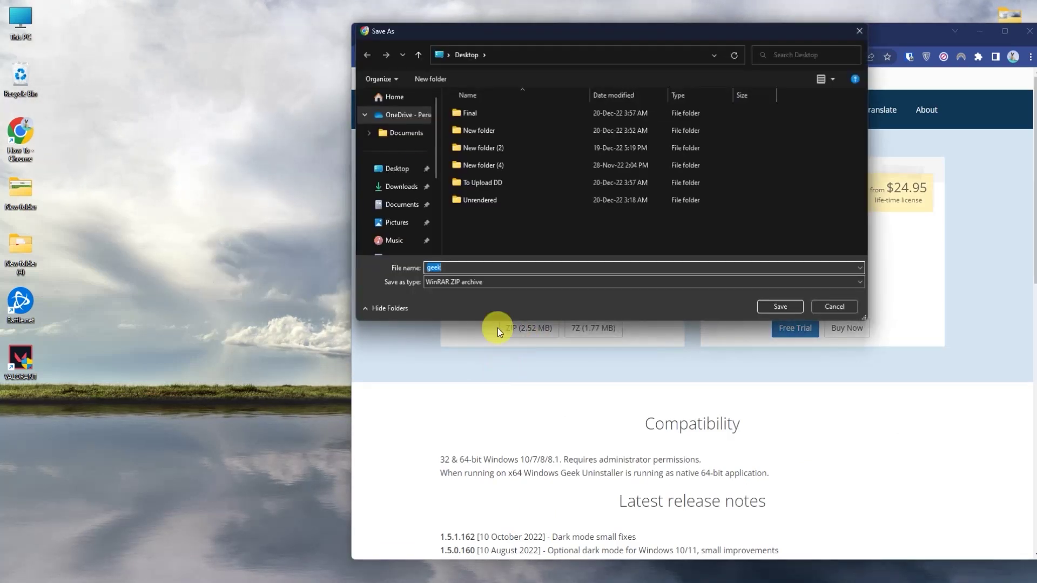
left_click(396, 168)
Save geek.zip to the Desktop and extract it with WinRAR into a geek folder
left_click(789, 305)
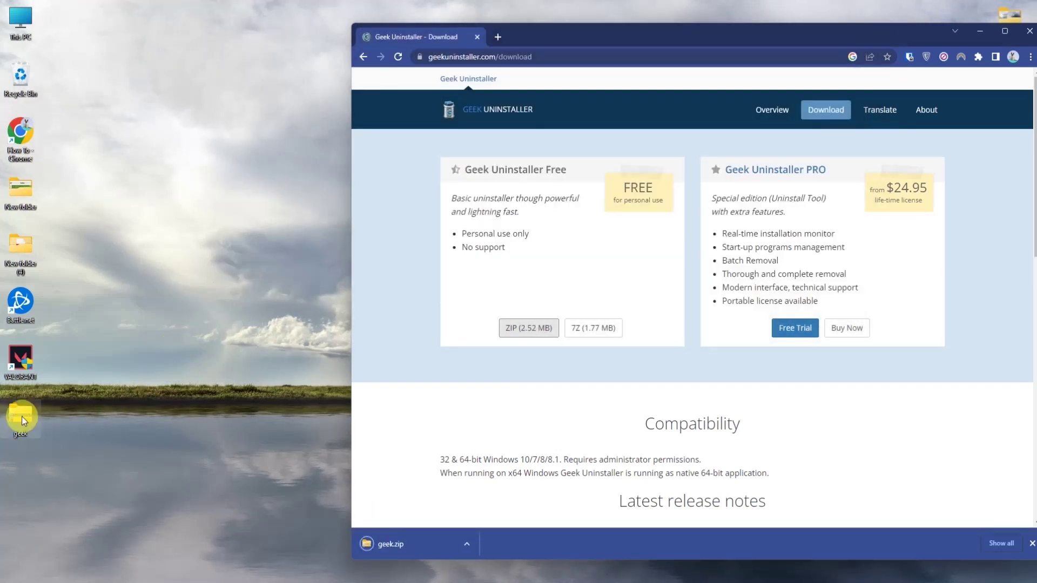
left_click_drag(22, 416, 167, 400)
mouse_move(259, 405)
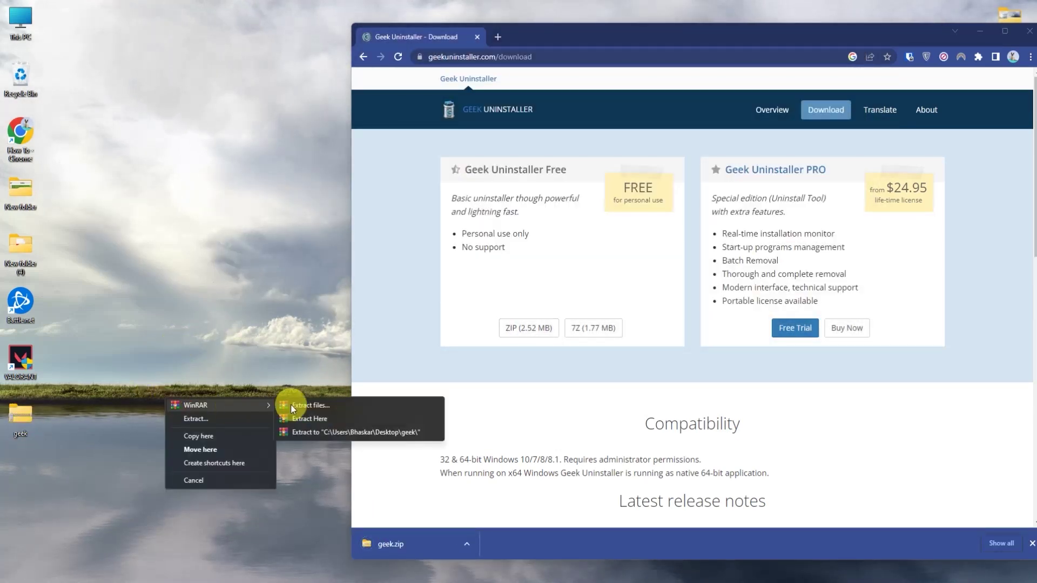
left_click(338, 432)
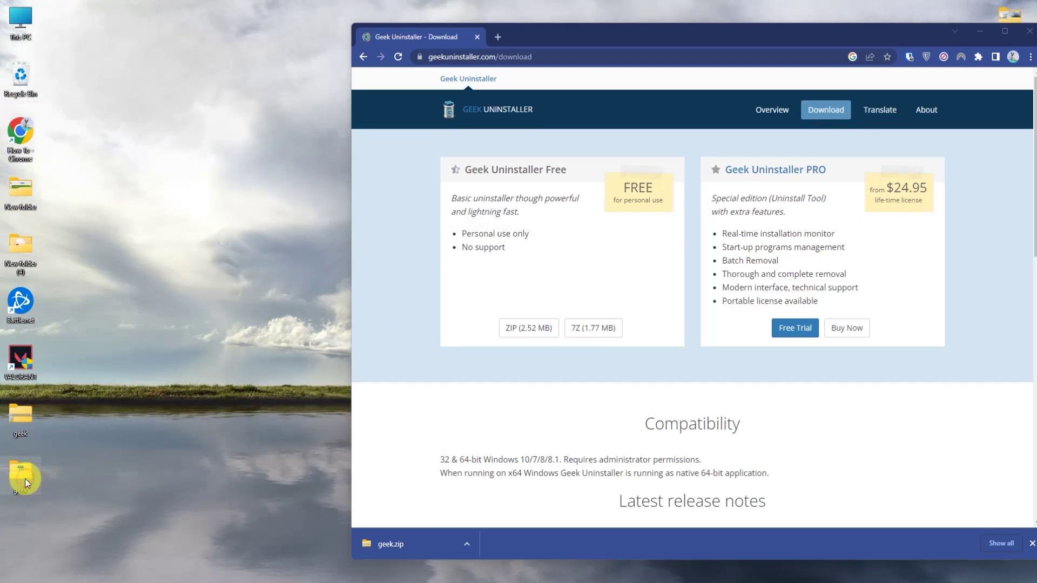
Run Geek Uninstaller from the geek folder, then close the folder and minimize Chrome
double_click(25, 482)
left_click(225, 241)
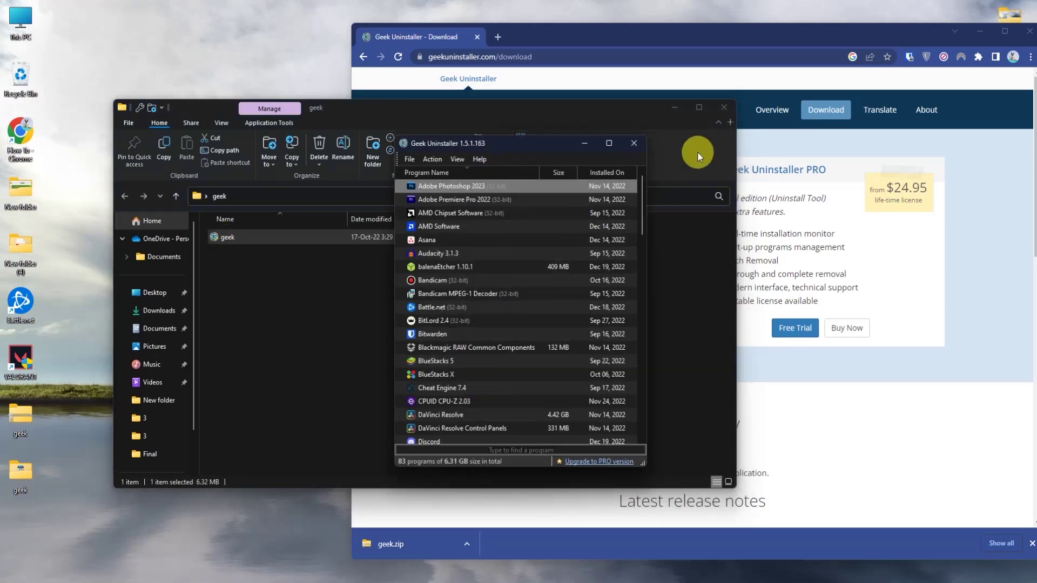
left_click(720, 111)
left_click(864, 34)
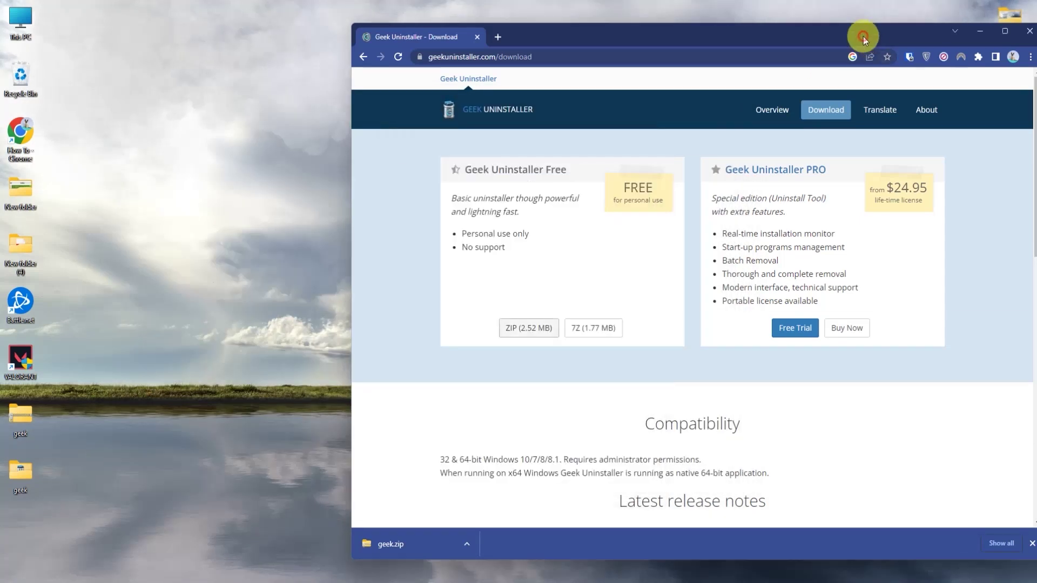
left_click(980, 31)
Filter Geek Uninstaller's program list with 'r' to locate Riot Vanguard
left_click(743, 74)
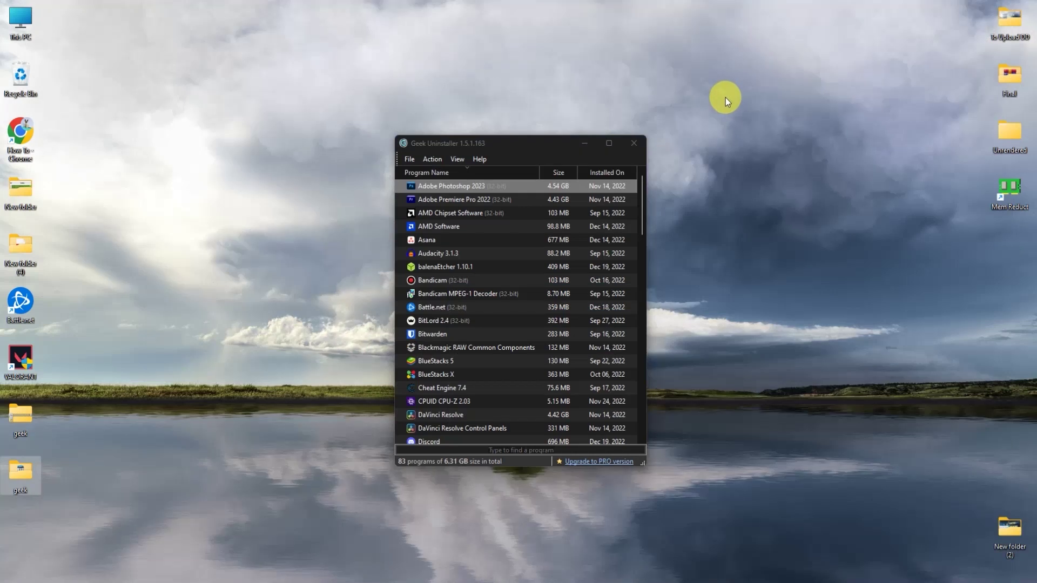
left_click_drag(641, 208, 640, 241)
left_click(504, 253)
type("rx")
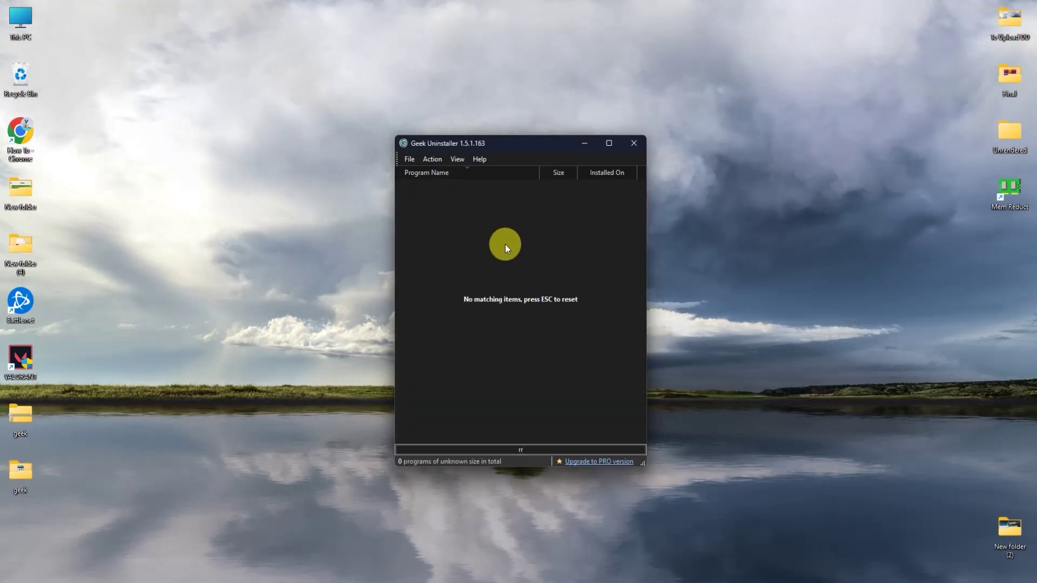
key("BackSpace")
scroll(516, 225, "down", 3)
scroll(516, 226, "down", 10)
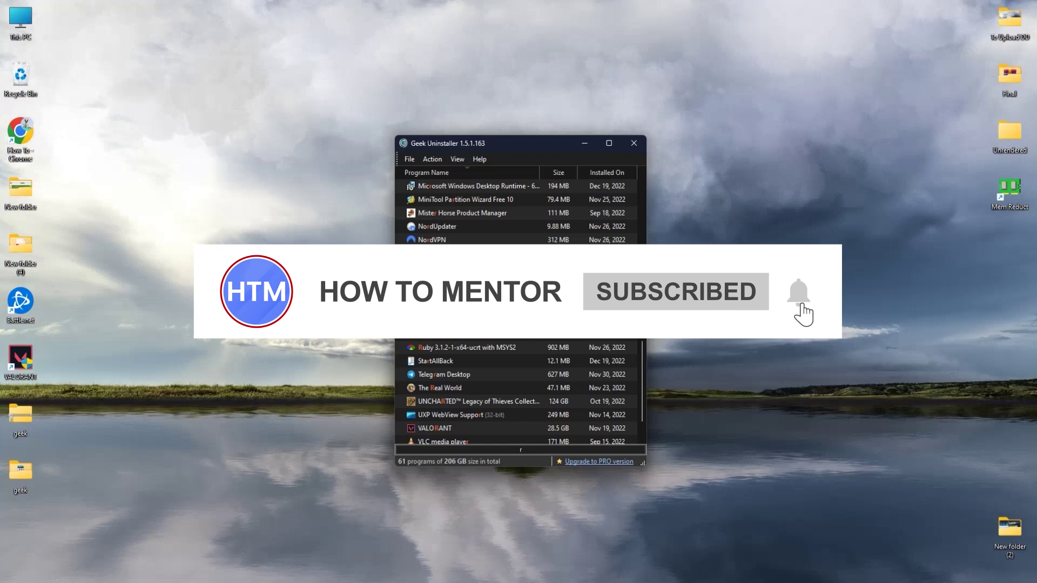
Uninstall Riot Vanguard completely, confirm, and dismiss the no-leftover-traces report
left_click(502, 327)
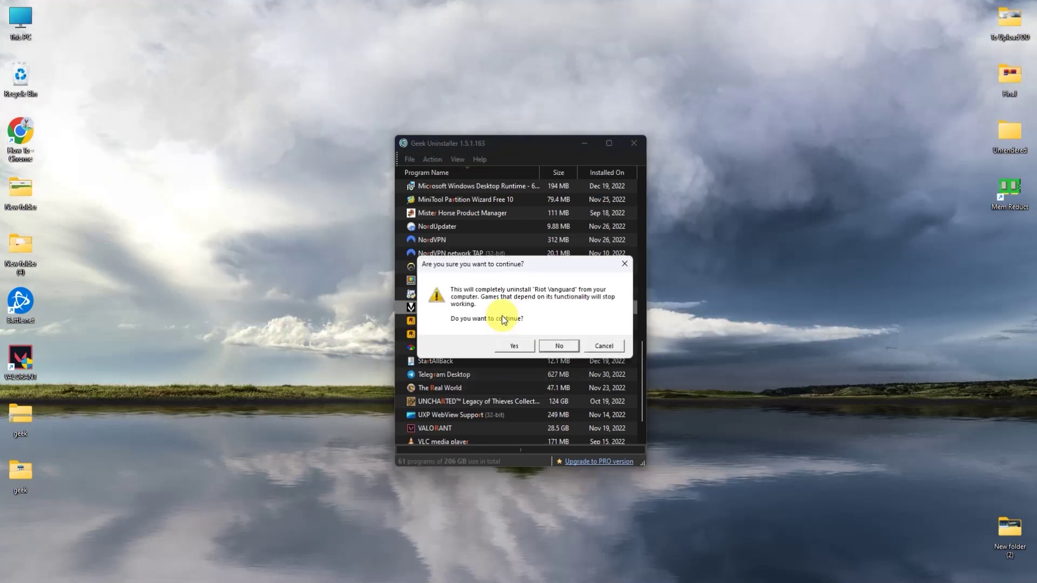
left_click(514, 345)
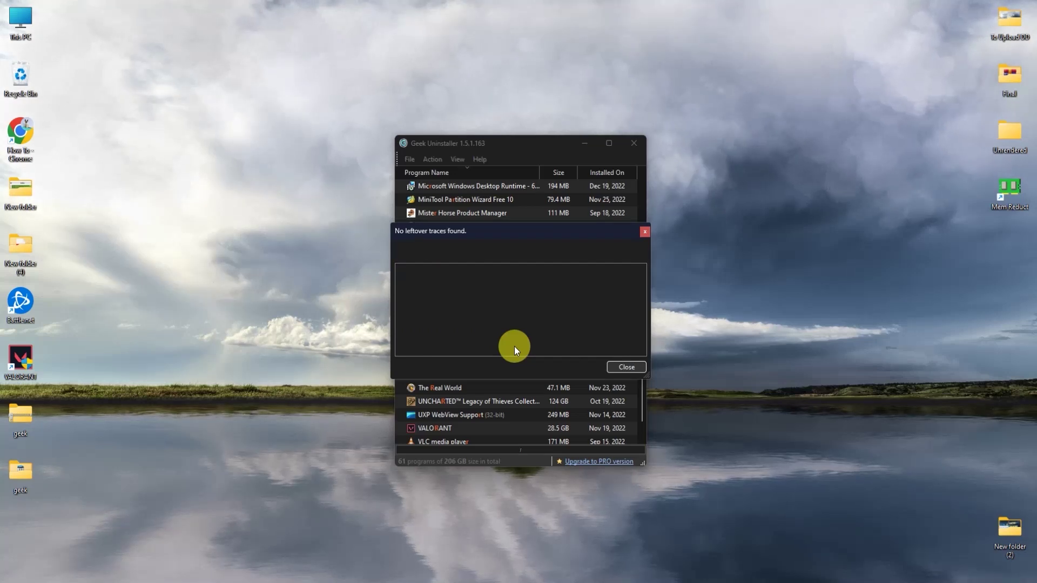
left_click_drag(460, 265, 452, 222)
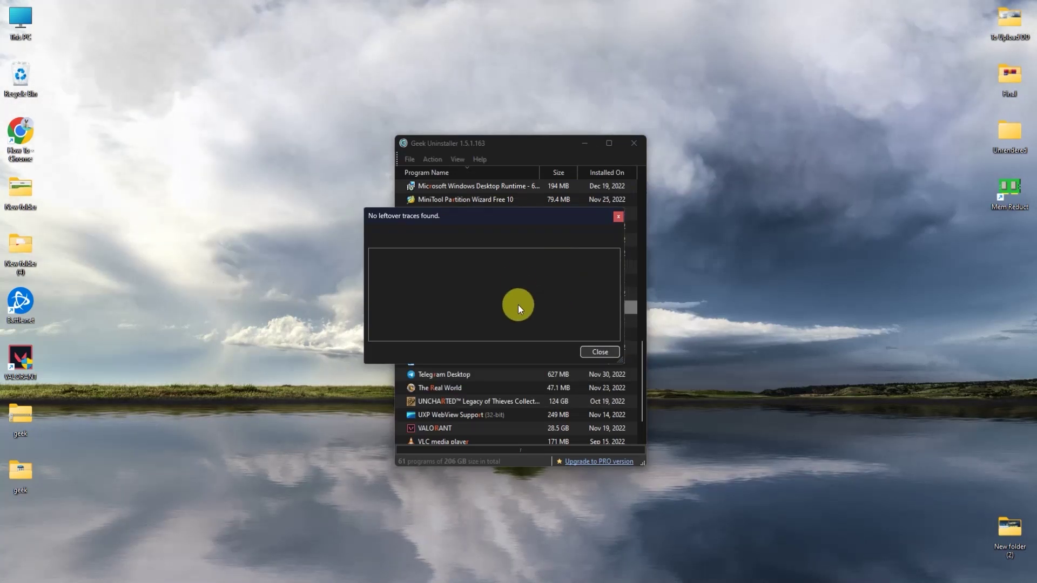
left_click(598, 352)
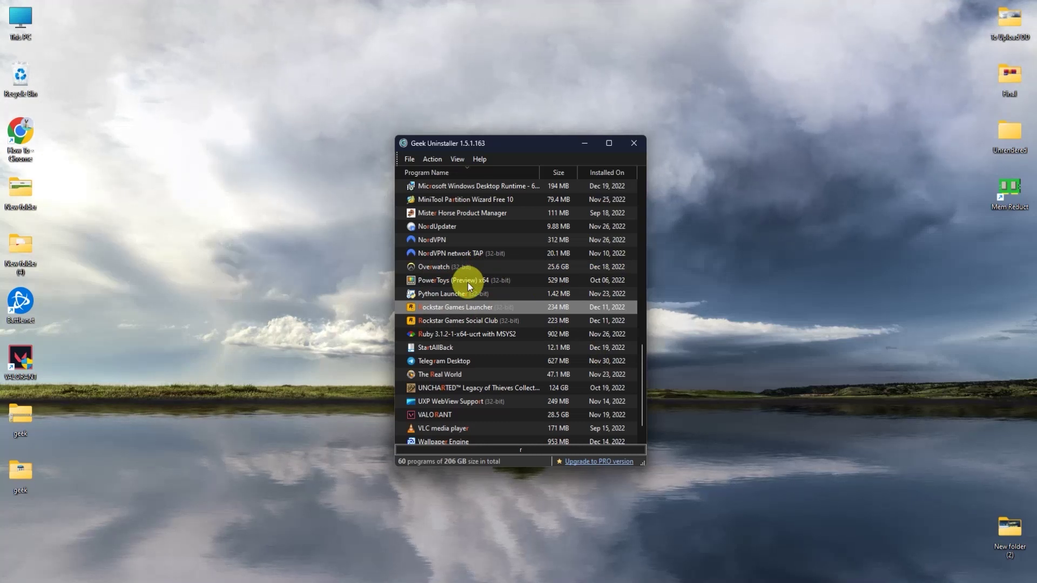
left_click(432, 489)
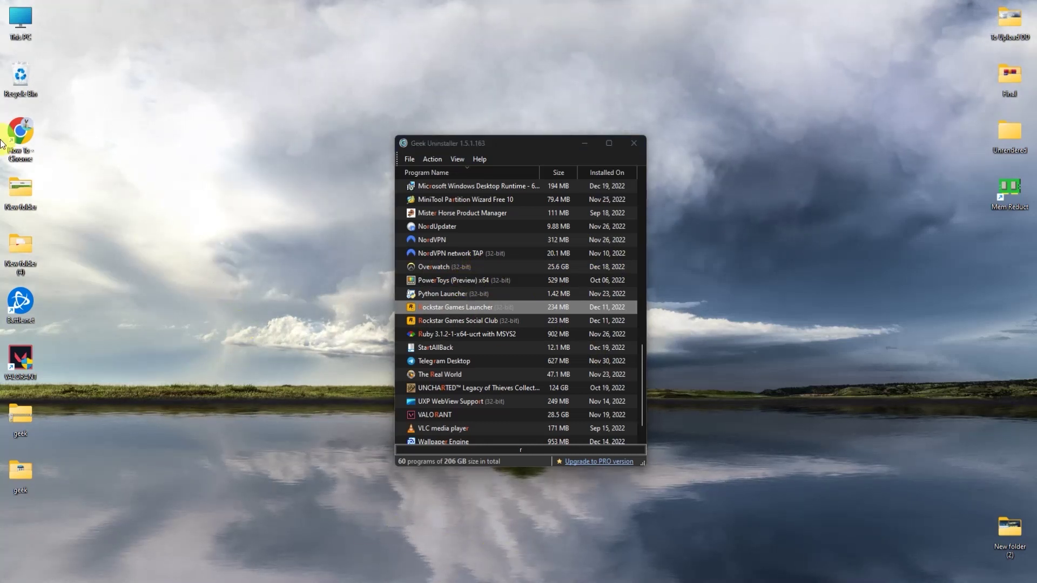
Open Local Disk (C:) from This PC and turn on Hidden items
double_click(20, 19)
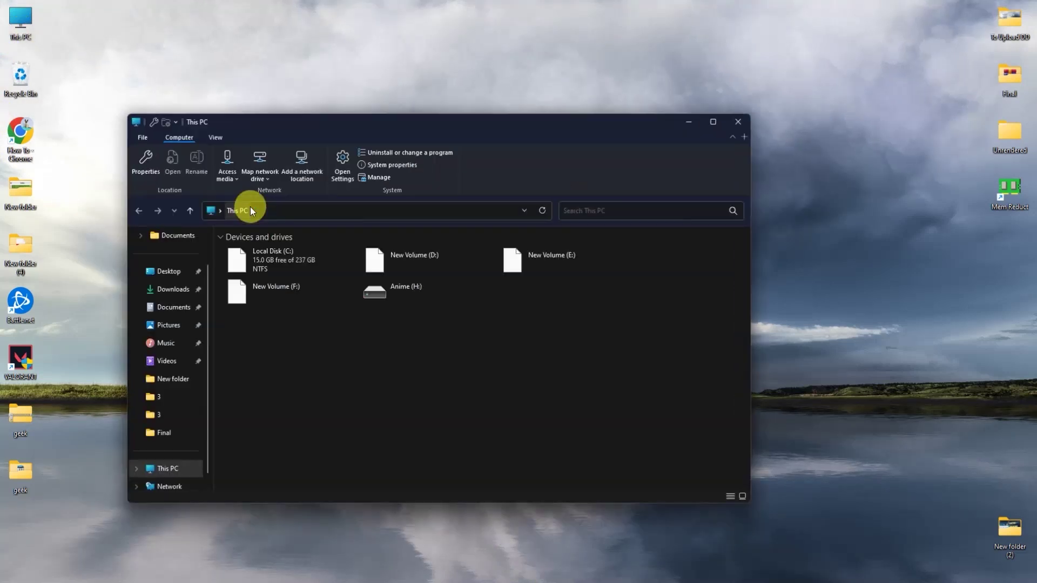
double_click(274, 265)
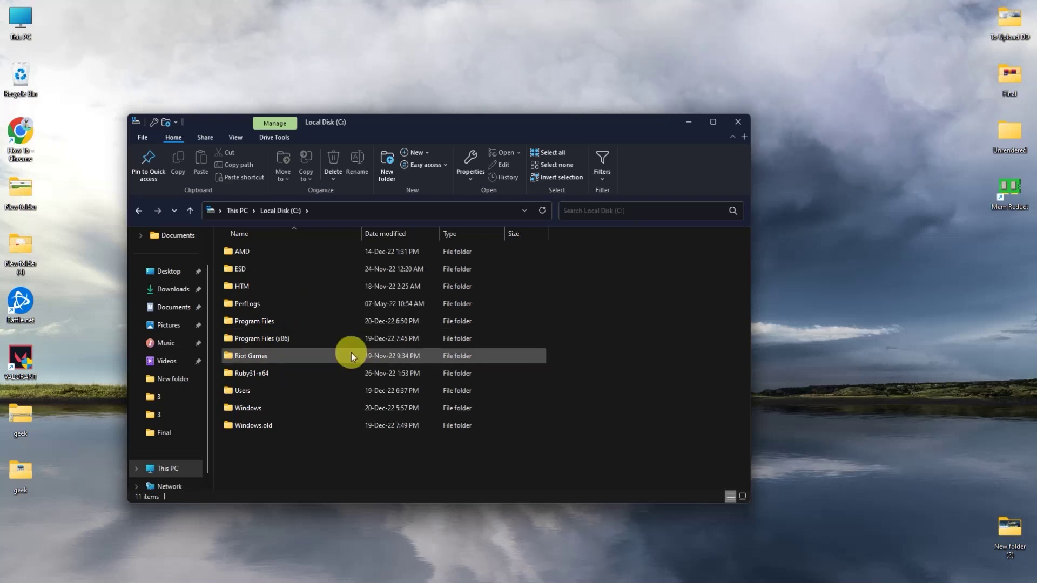
left_click(245, 139)
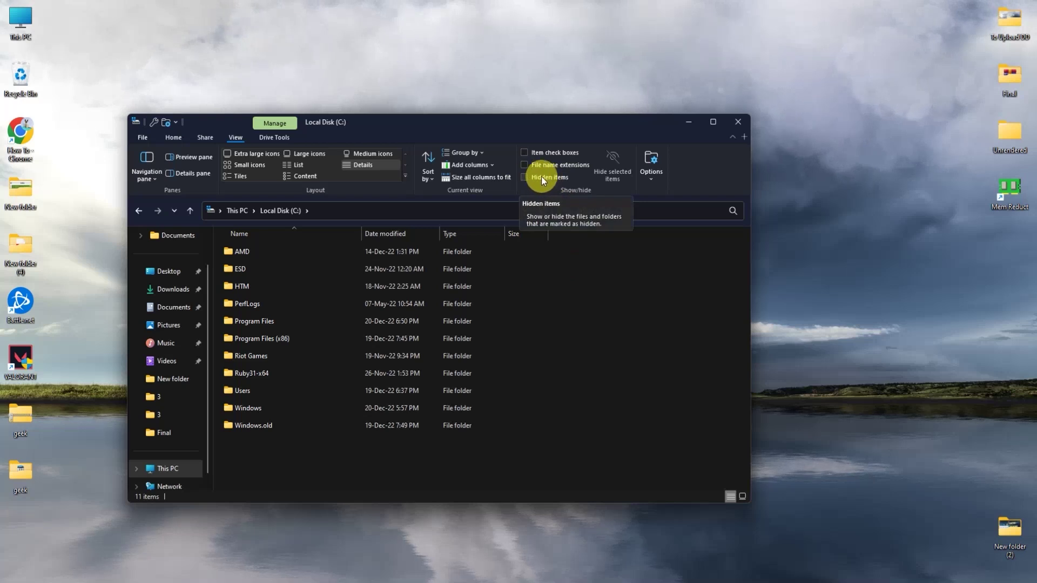
left_click(526, 179)
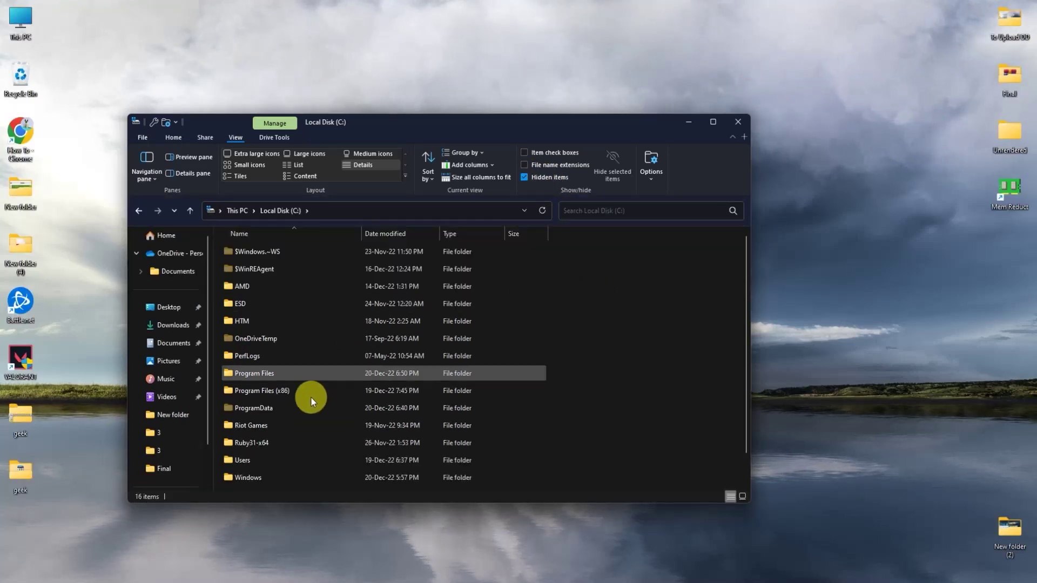
In C:\ProgramData, permanently delete the Riot Games folder with Shift+Delete
left_click(279, 409)
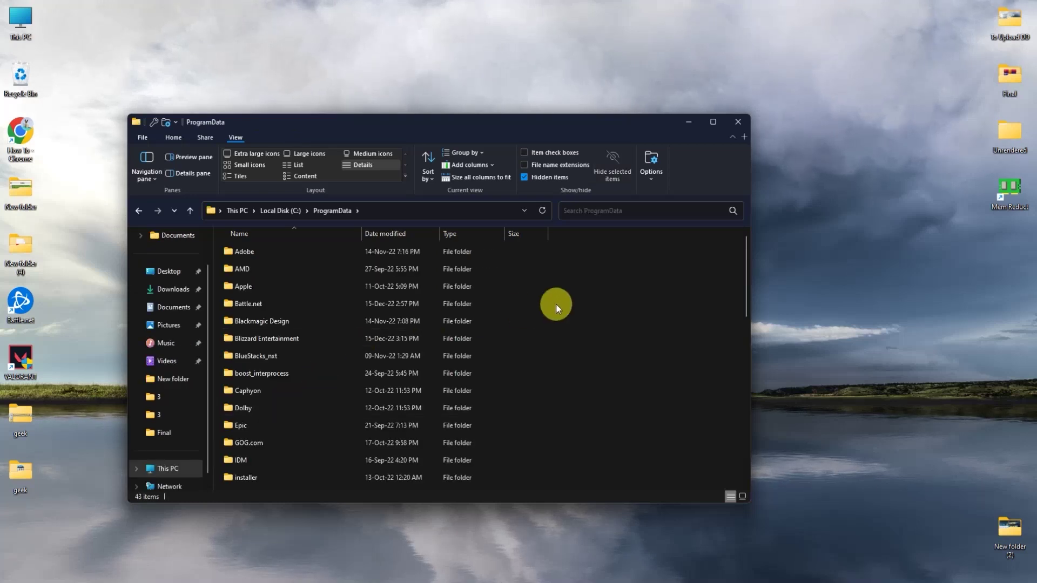
scroll(585, 300, "down", 5)
scroll(585, 301, "up", 5)
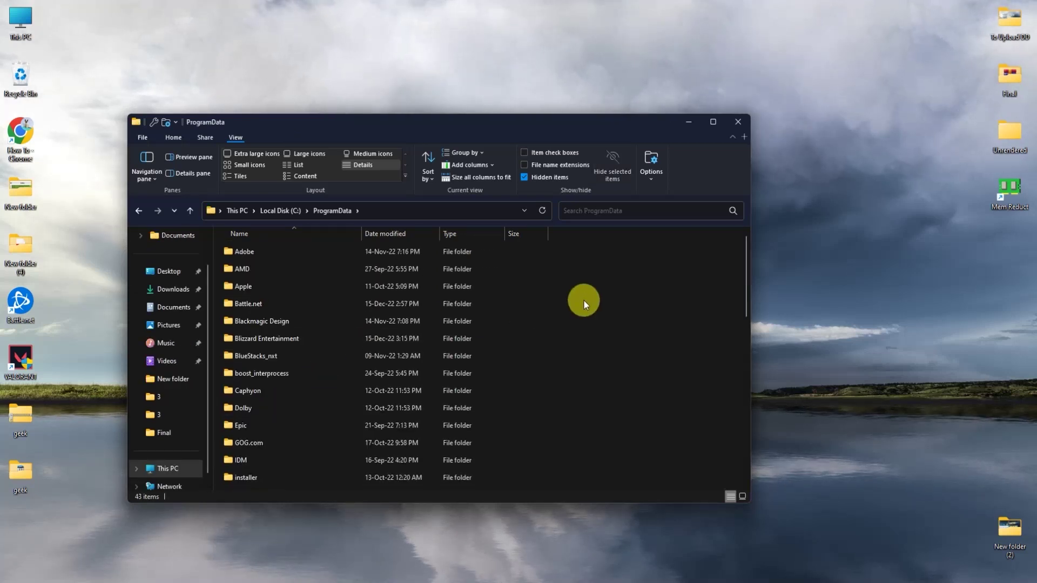
scroll(585, 300, "down", 3)
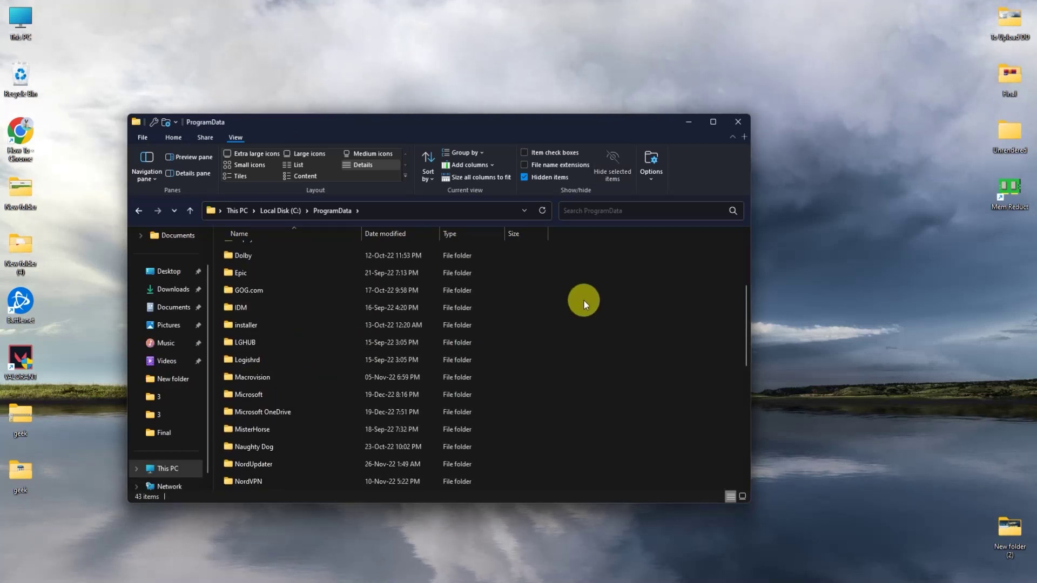
scroll(585, 300, "down", 2)
key("alt")
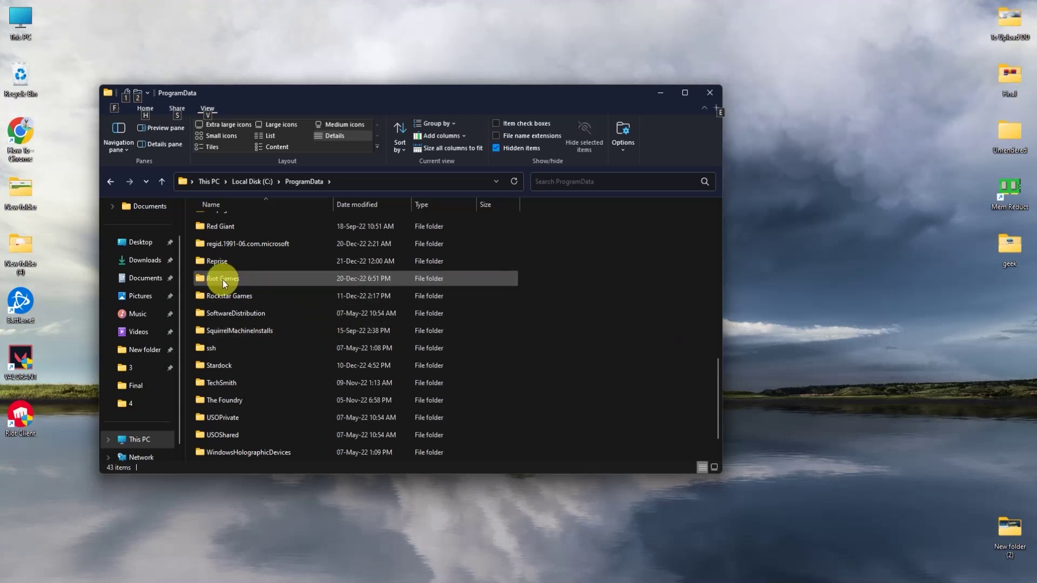
left_click(258, 281)
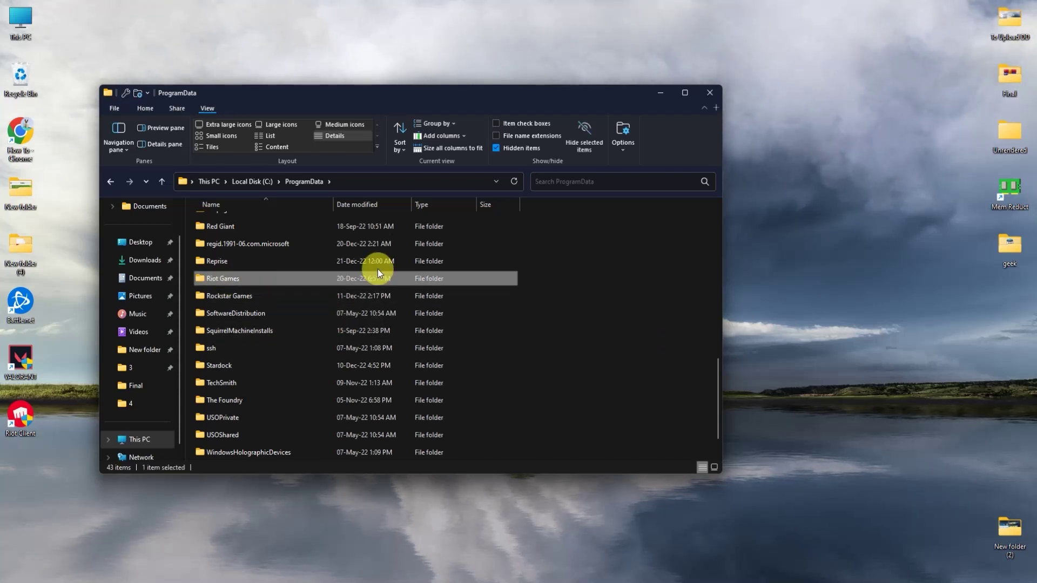
key("shift+Delete")
left_click(564, 343)
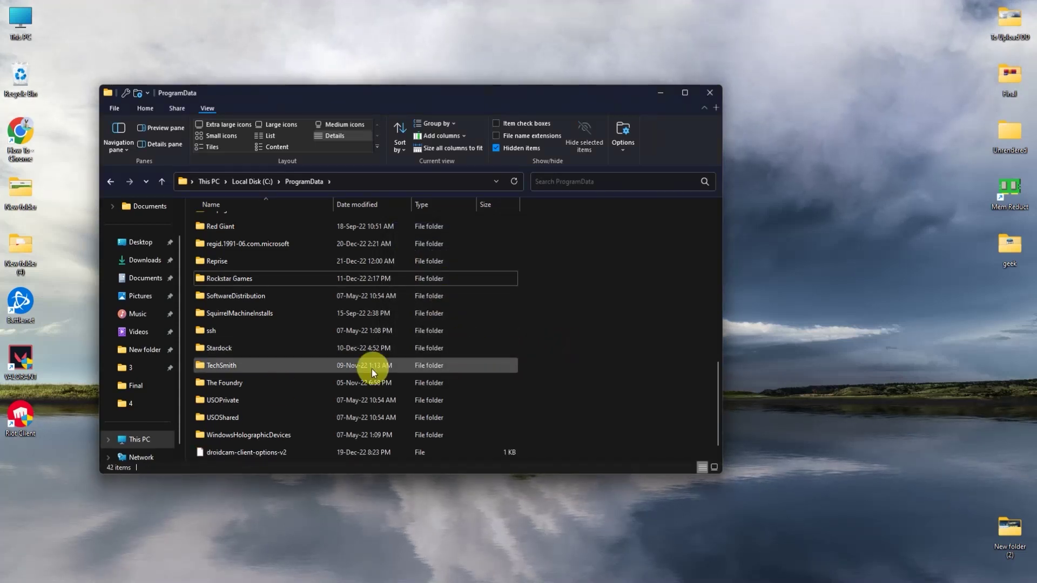
left_click(20, 417)
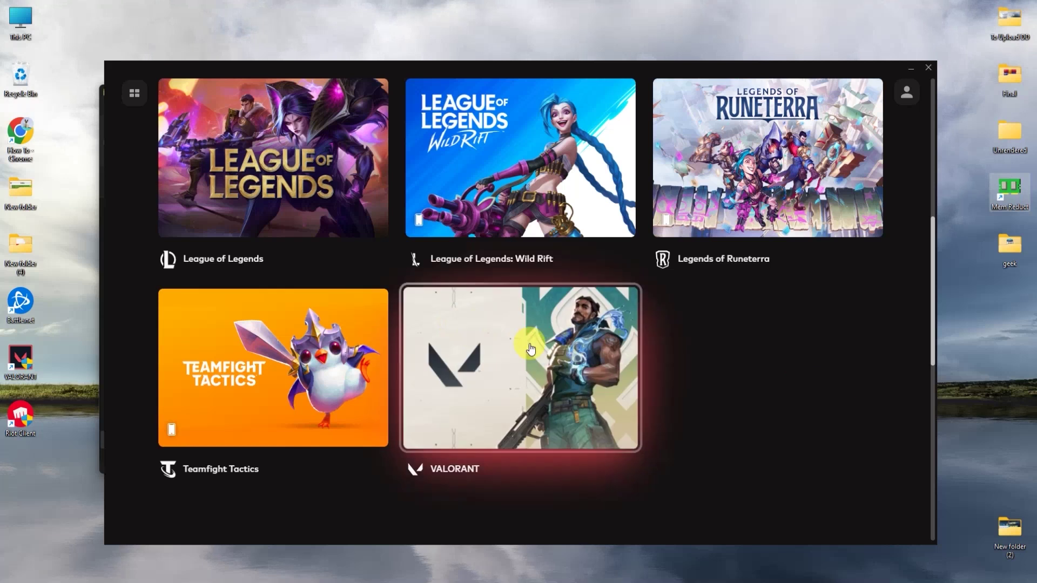
Open the VALORANT tile in Riot Client to see its restart-required notice
left_click(492, 356)
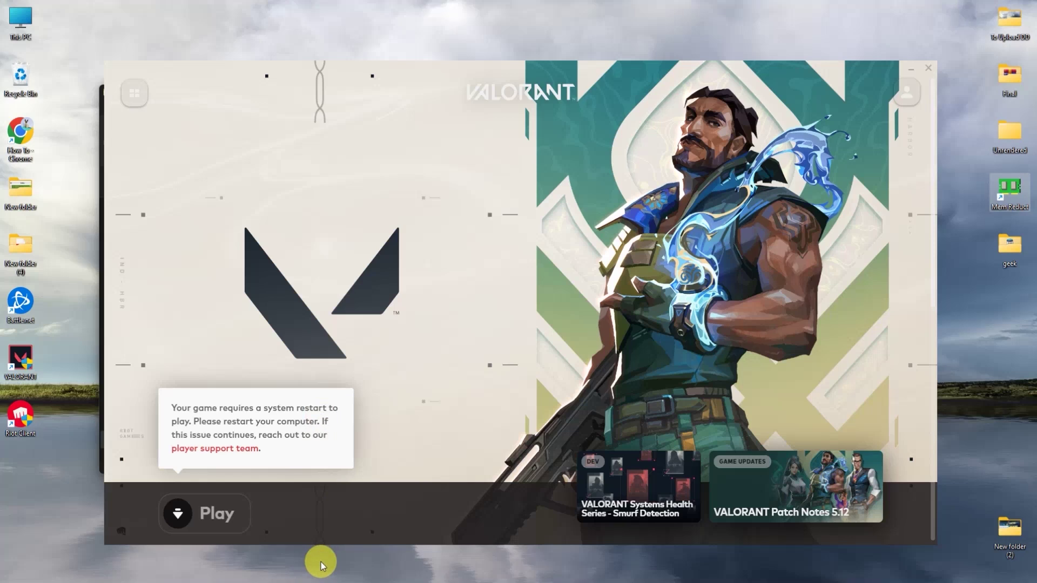
key("alt+F4")
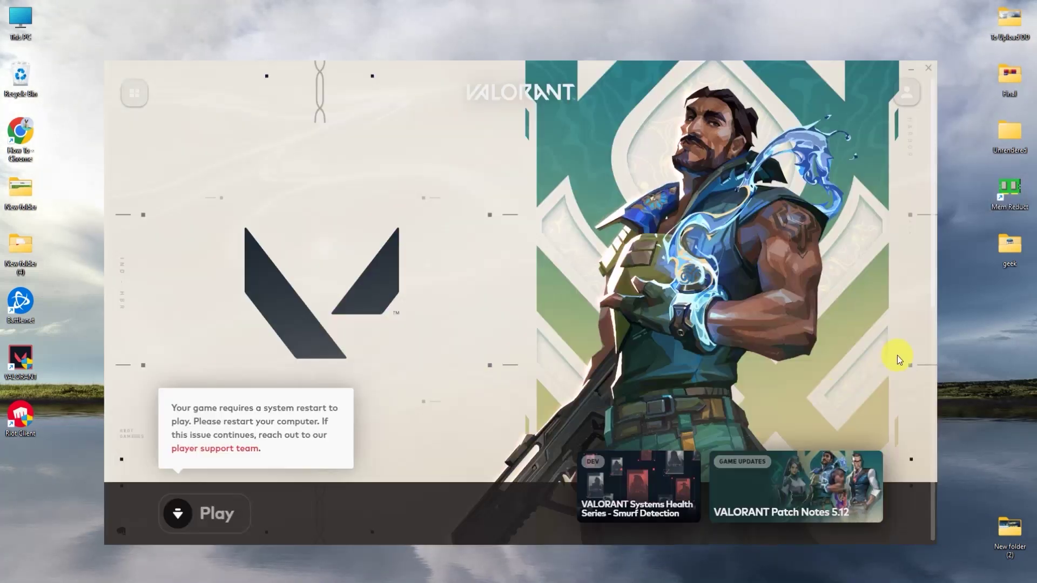
Repair VALORANT from Riot Client Settings, acknowledge the up-to-date message, and close Settings
left_click(903, 96)
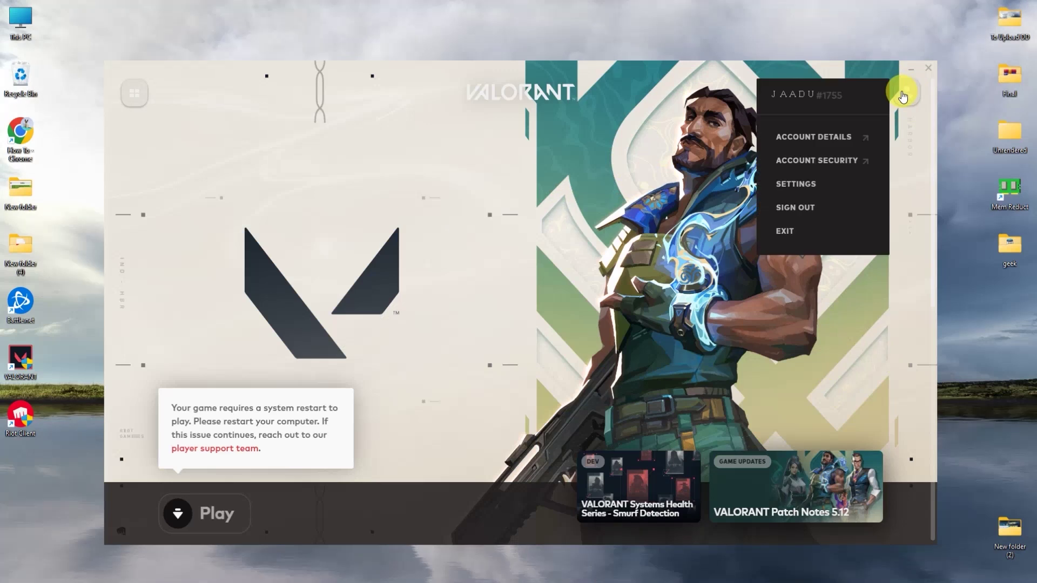
left_click(824, 184)
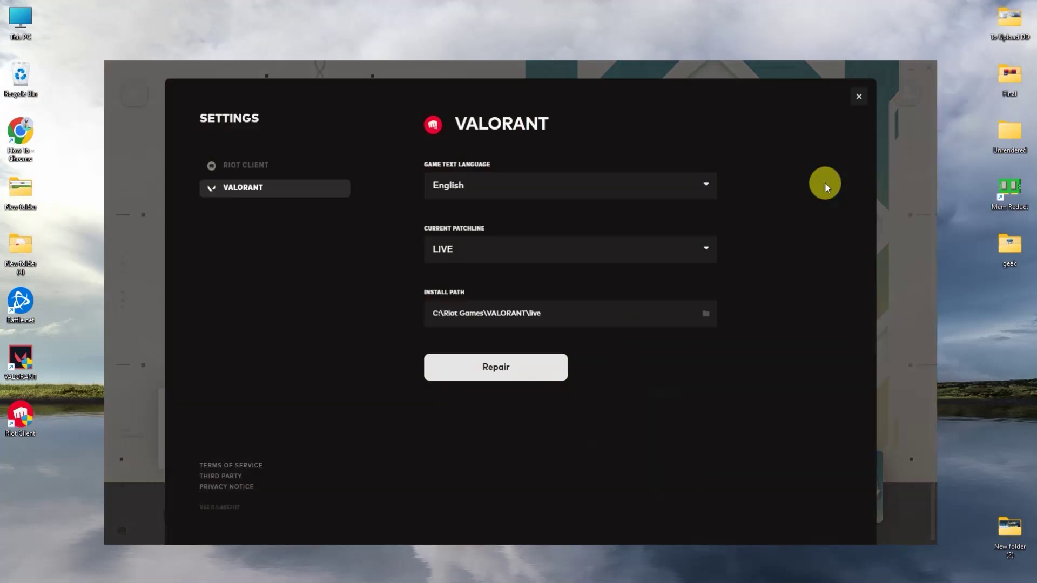
left_click(550, 373)
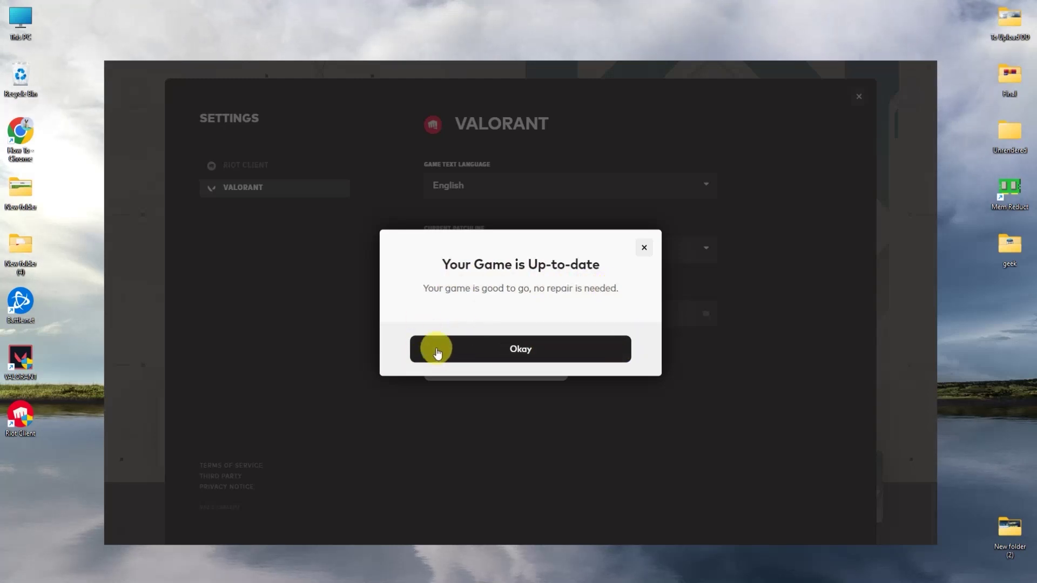
left_click(459, 350)
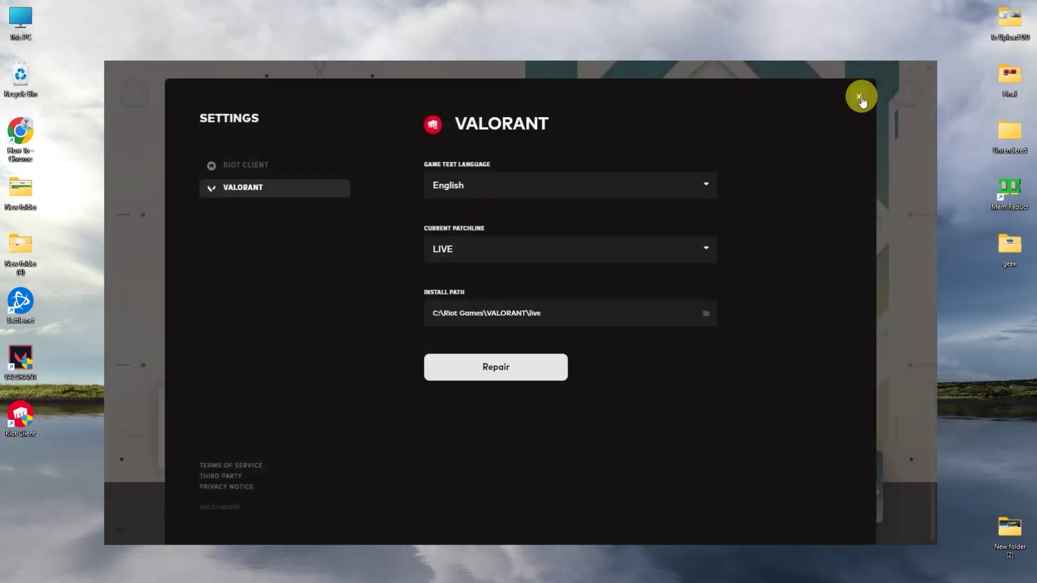
left_click(859, 97)
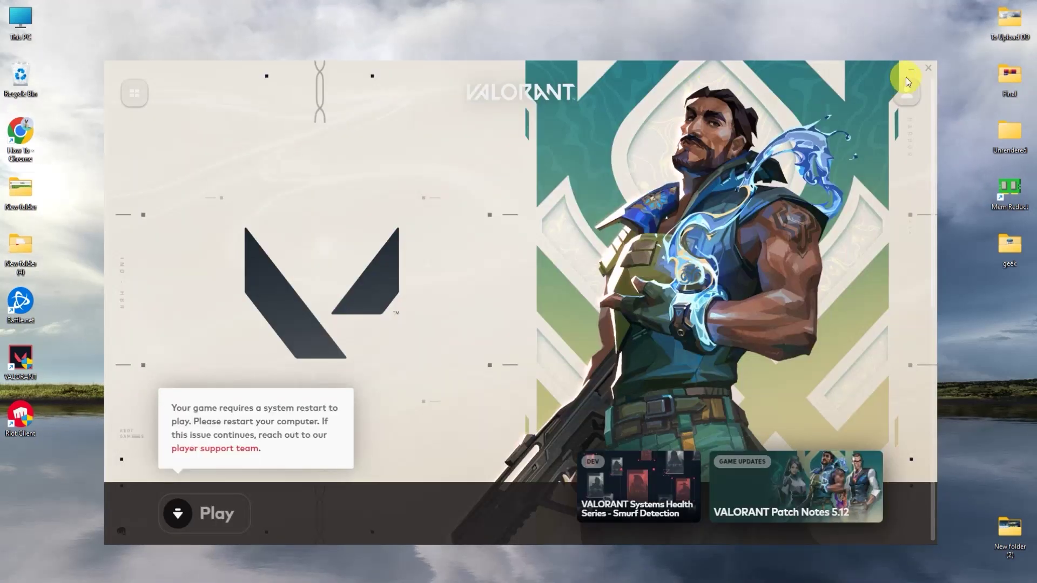